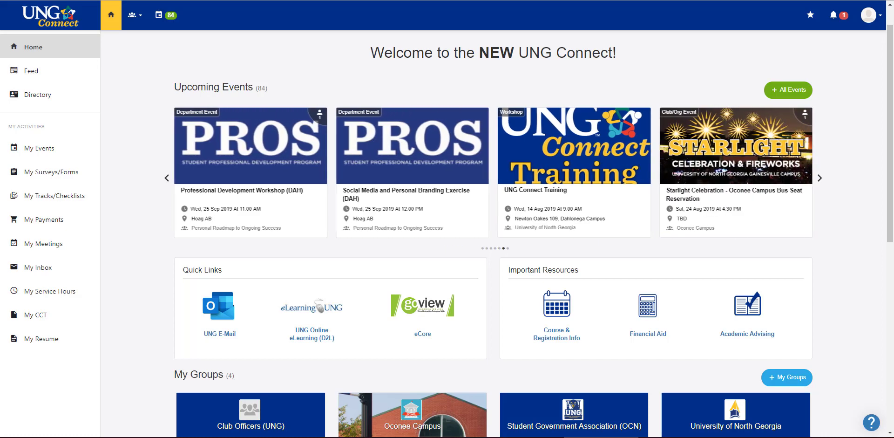
Scroll to My Groups on the home page and open the Student Government Association (OCN) card.
scroll(884, 187, down, 2)
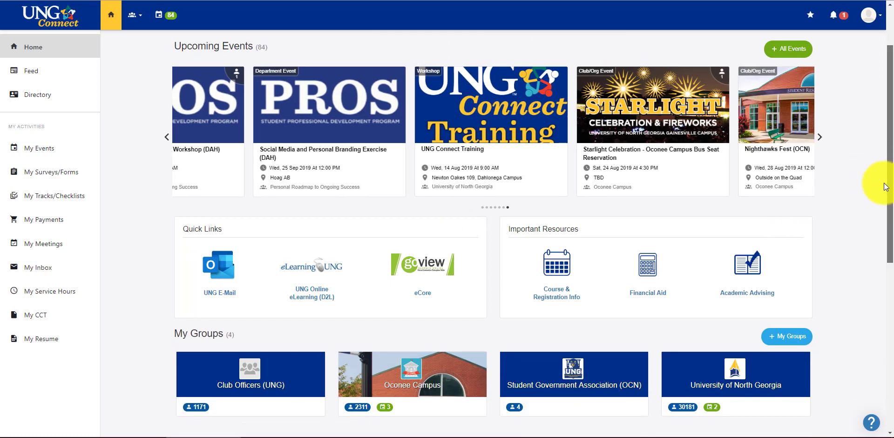
scroll(886, 186, down, 2)
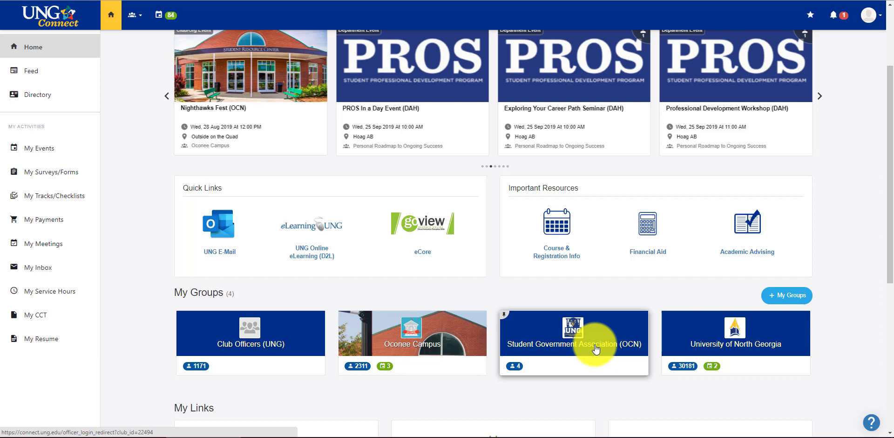
click(598, 347)
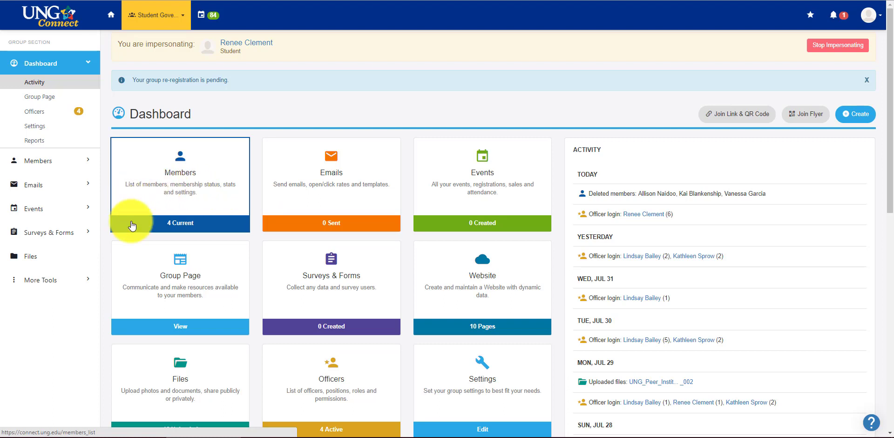
Go to the group's Events page to create a new event from a template.
click(71, 213)
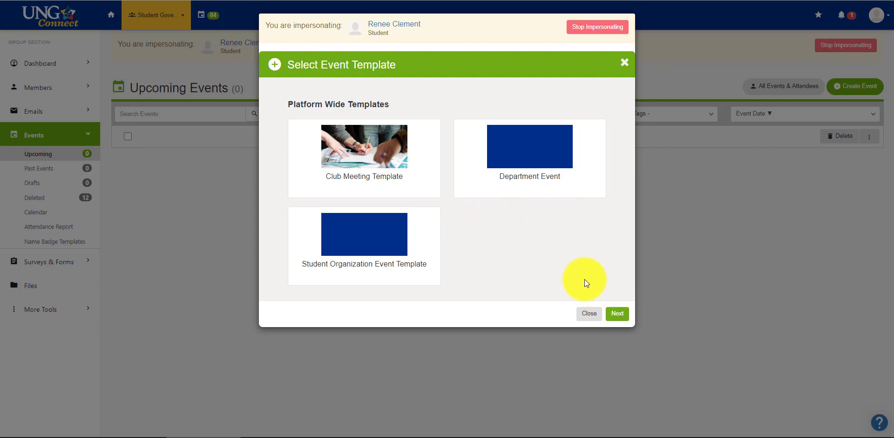
Start a new event from the Club Meeting Template and review its prefilled name and description.
click(372, 136)
click(618, 315)
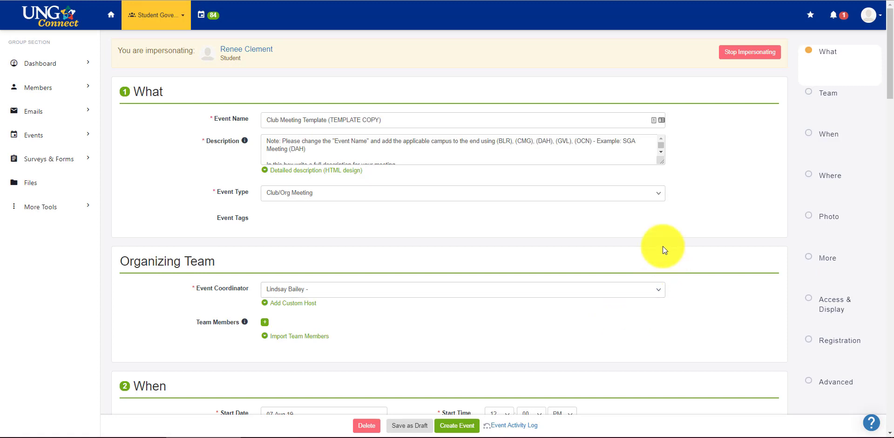
drag(330, 119, 376, 119)
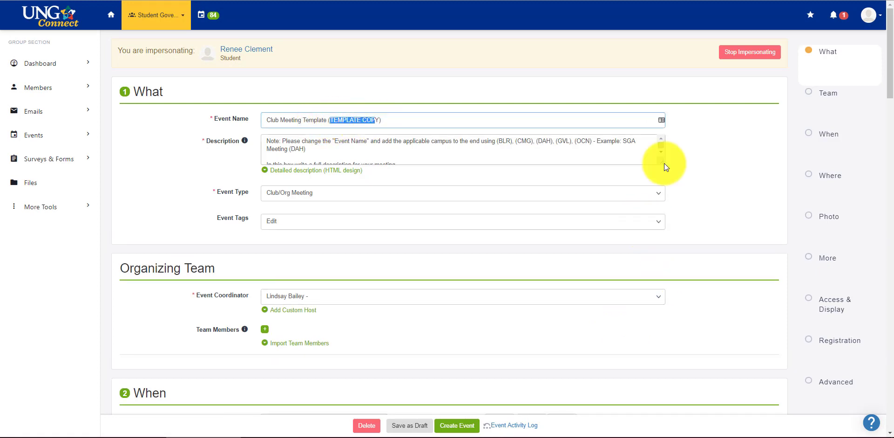
drag(664, 162, 663, 183)
drag(665, 209, 665, 215)
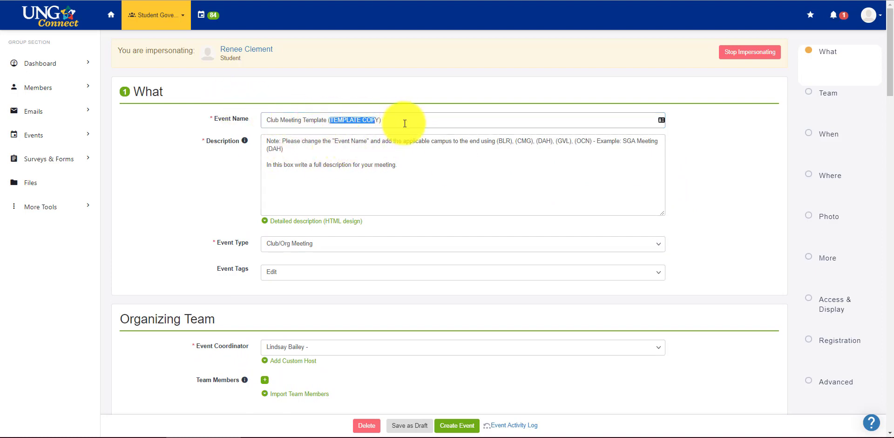
Rename the event 'Student Government Association Meetings (OCN)' and select the template's description note.
drag(401, 120, 260, 124)
key(BackSpace)
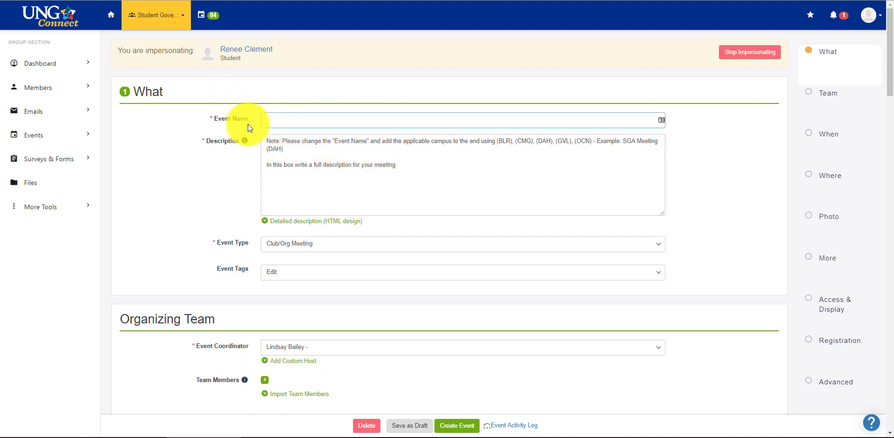
text(Student Government Assocat)
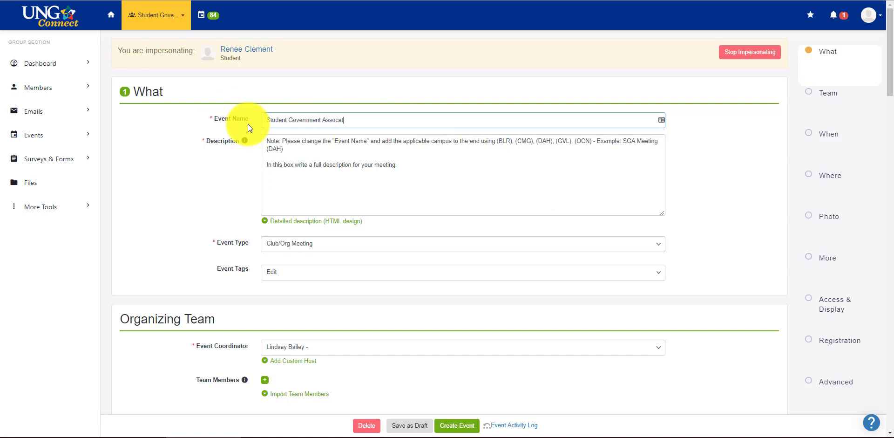
key(BackSpace)
key(BackSpace)
text(iation Meetings (OCN))
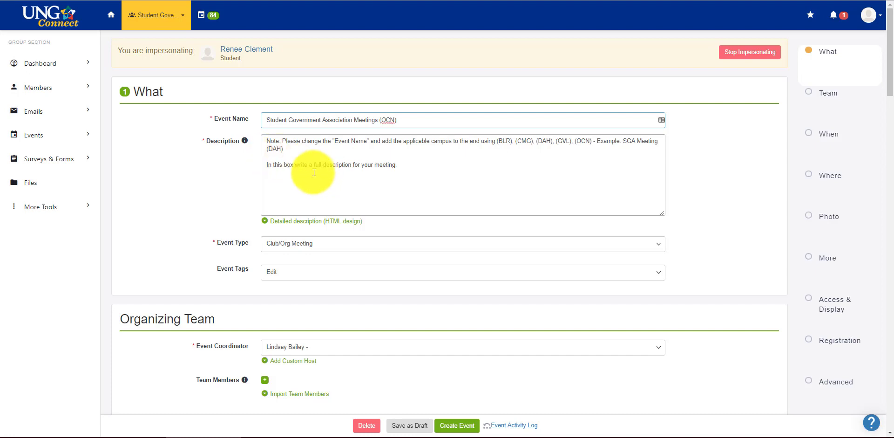
drag(396, 166, 259, 139)
Enter the description 'Weekly meetings of the Oconee SGA' and keep Event Type as Club/Org Meeting.
text(We)
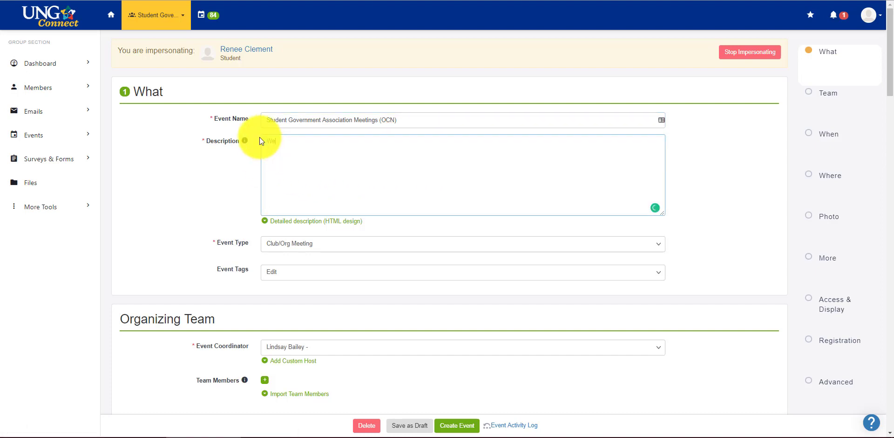
text(ekly meetings of the Oconee SGA)
scroll(257, 200, down, 1)
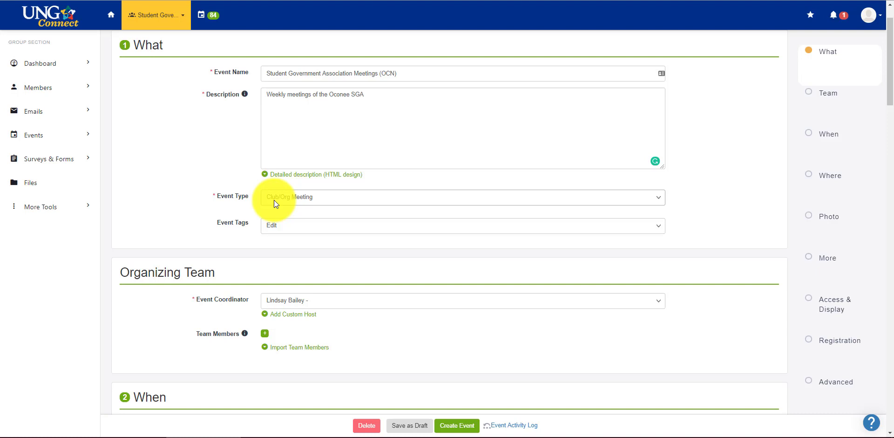
click(274, 200)
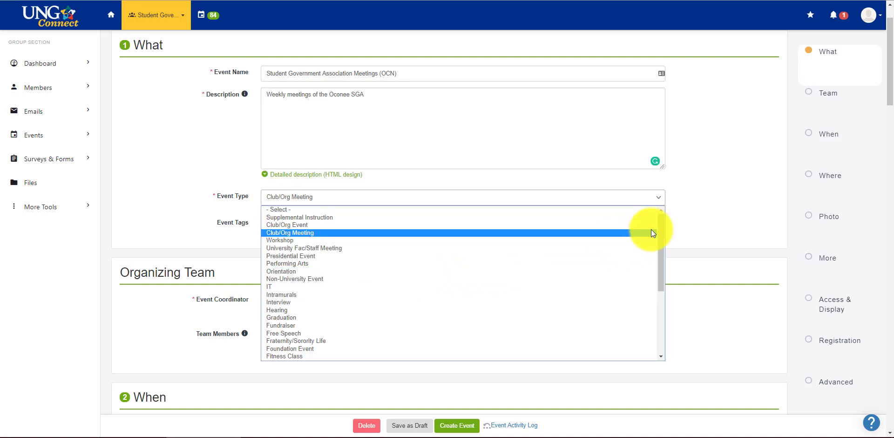
drag(663, 230, 658, 209)
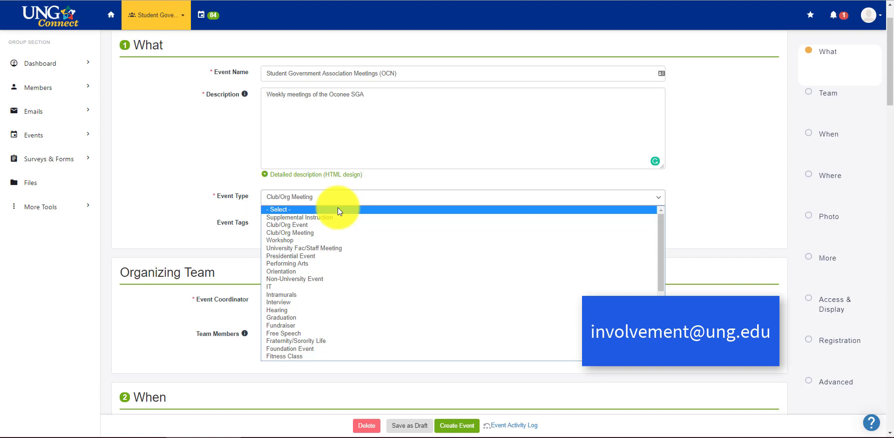
click(153, 228)
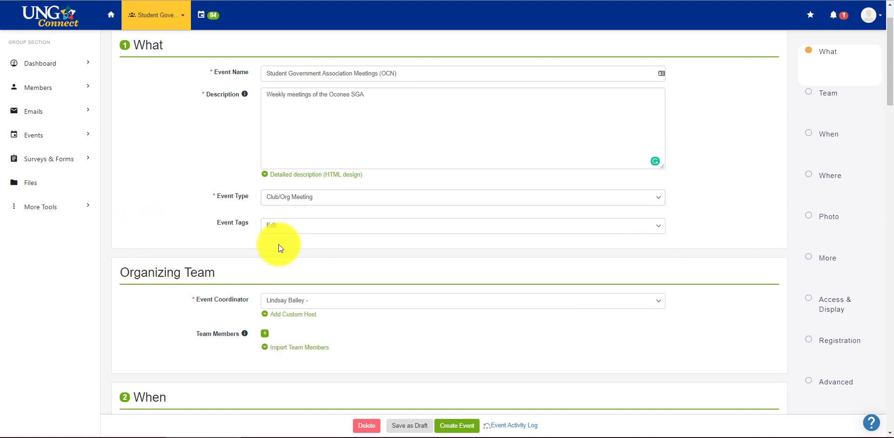
Tag the event as Oconee Campus Event.
click(300, 228)
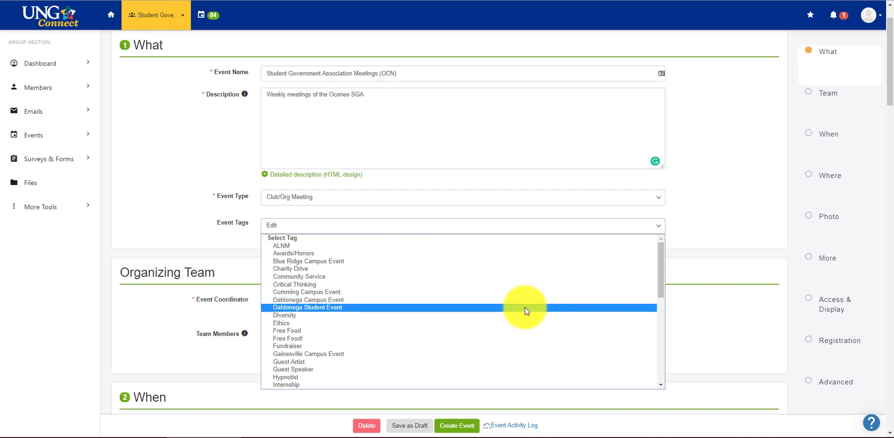
drag(662, 249, 658, 291)
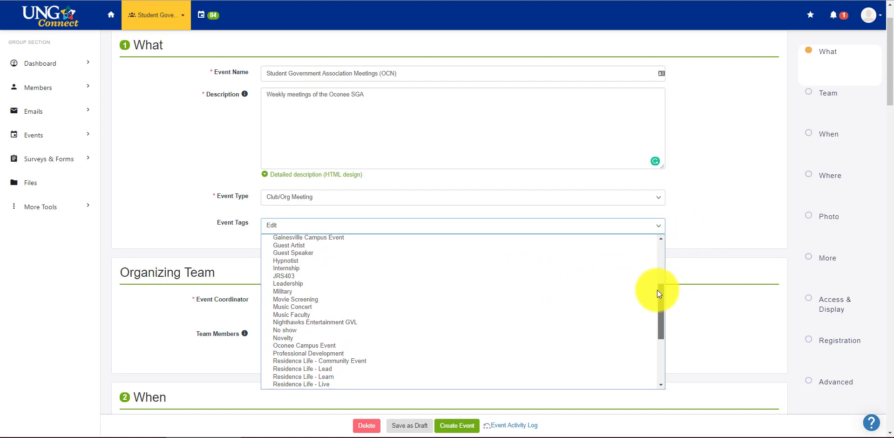
click(380, 347)
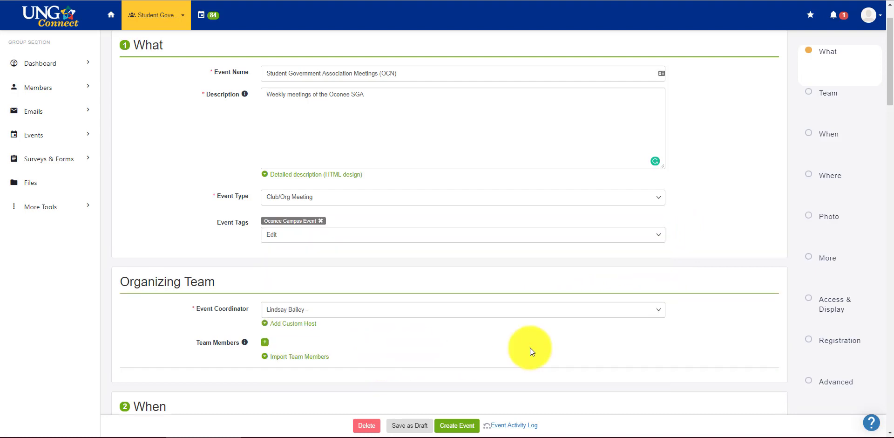
click(656, 238)
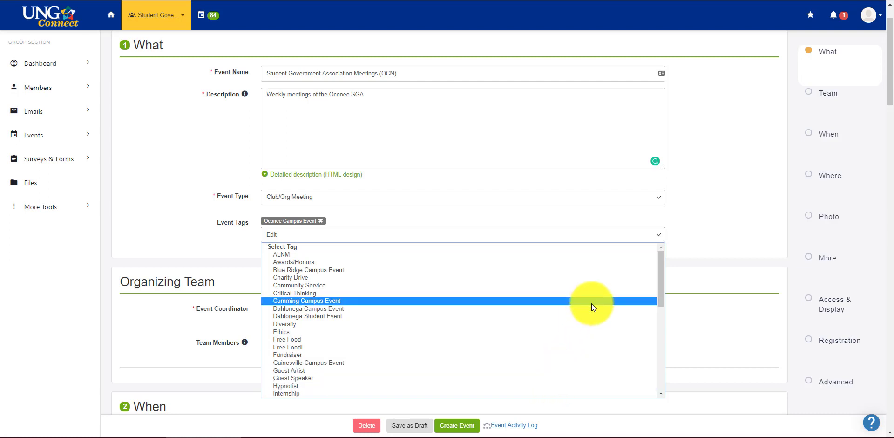
scroll(593, 304, down, 4)
scroll(591, 309, down, 3)
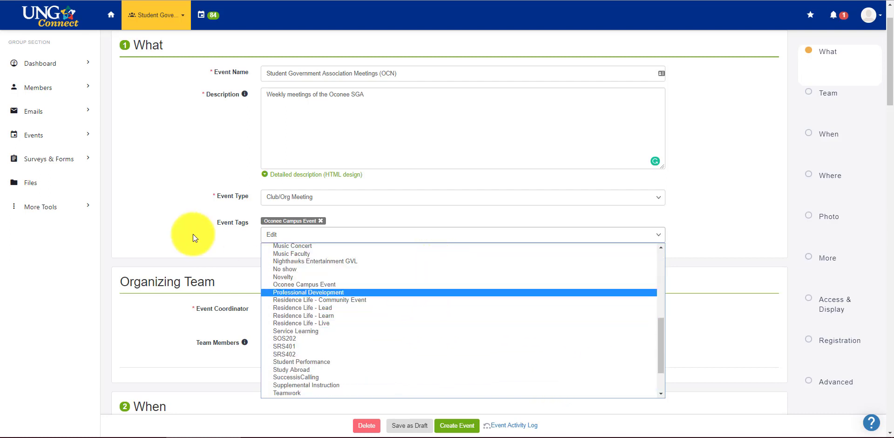
scroll(166, 240, down, 1)
scroll(166, 242, down, 1)
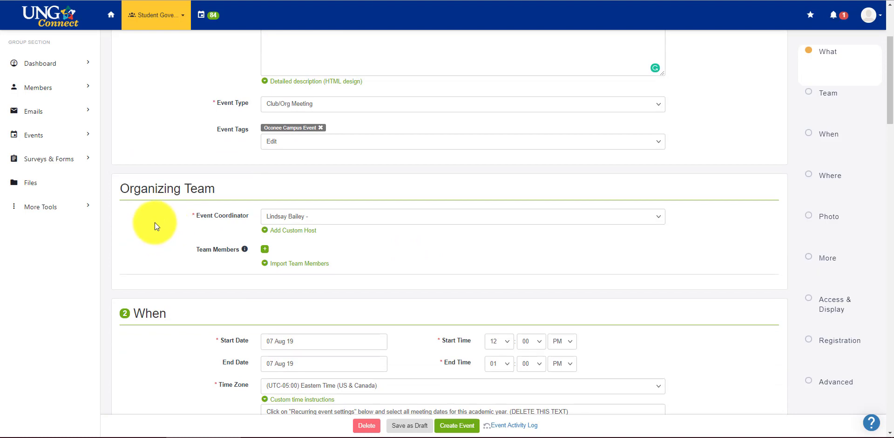
Leave the coordinator unchanged, set the start date to 19 August 2019, and delete the template's time instructions.
click(334, 213)
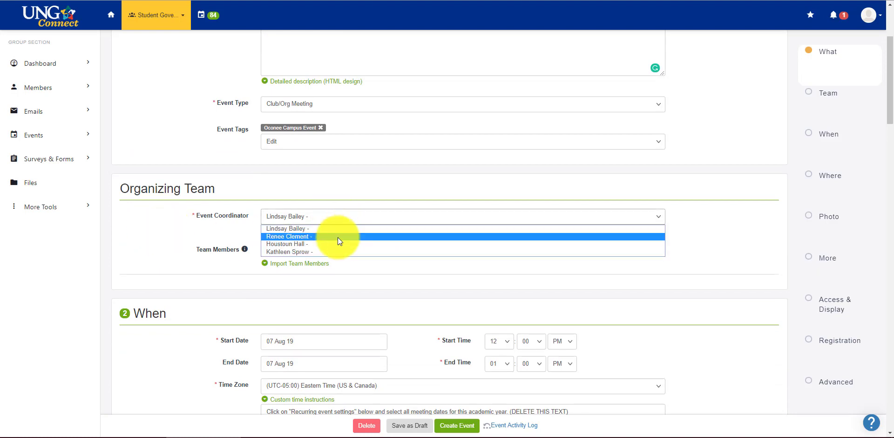
click(362, 229)
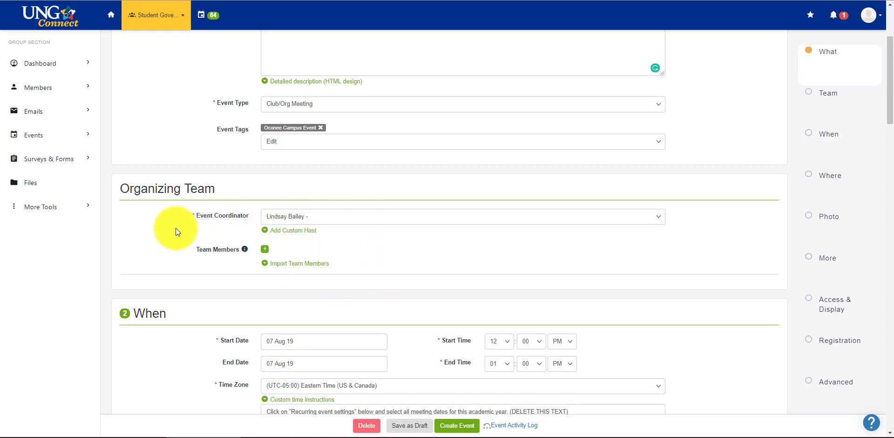
scroll(172, 235, down, 3)
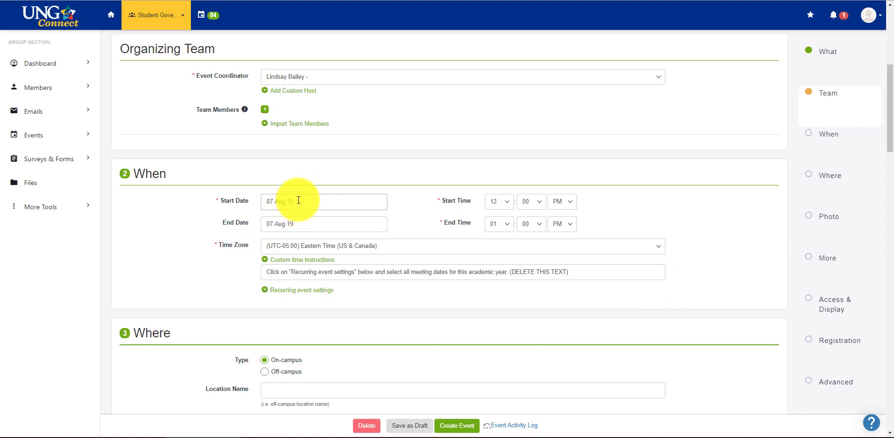
click(319, 201)
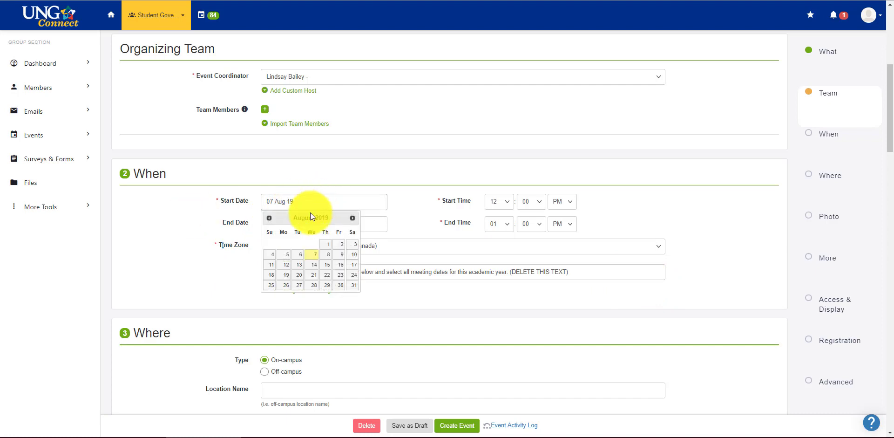
click(288, 276)
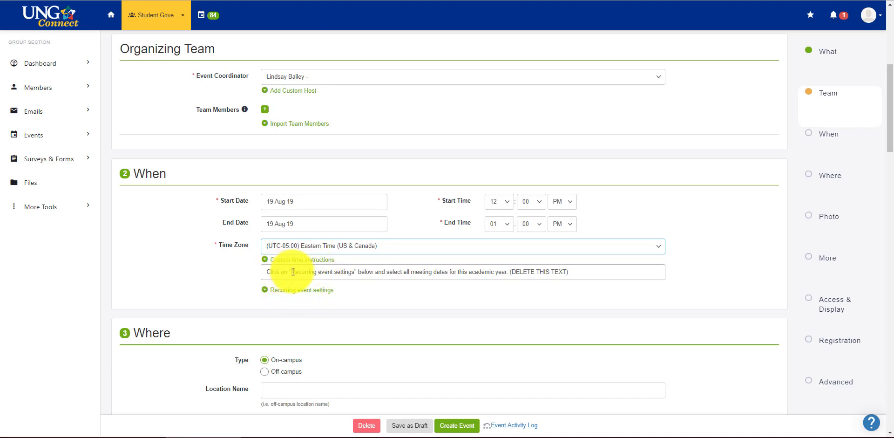
drag(595, 273, 244, 262)
key(BackSpace)
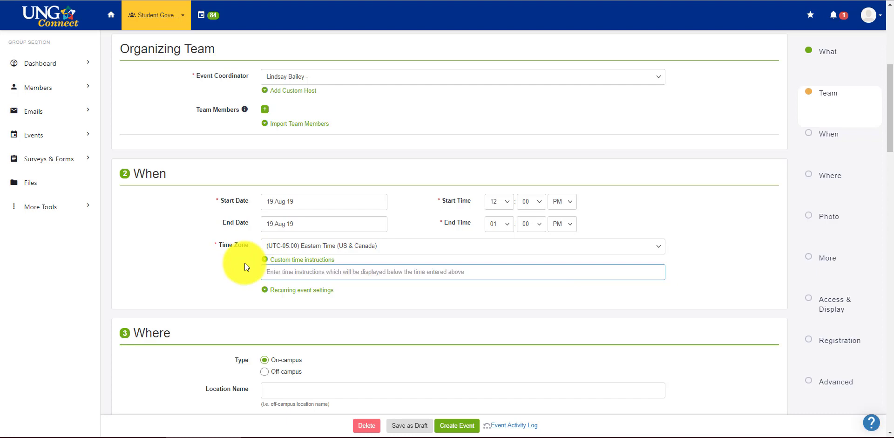
Add Mondays 26 Aug, 9, 16, 23 Sep and 7 Oct as recurring dates, then collapse the calendar.
click(294, 293)
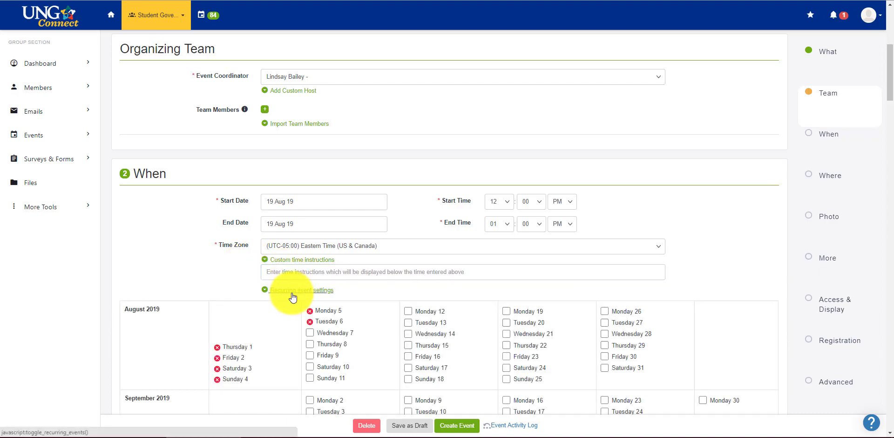
scroll(723, 266, down, 4)
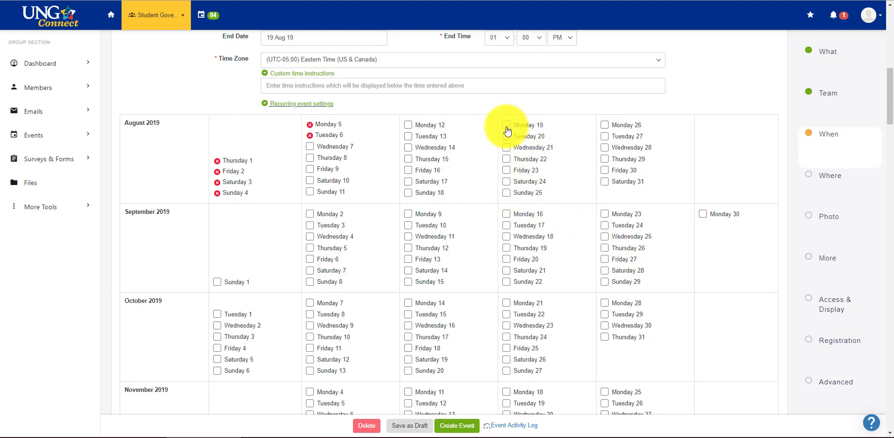
click(604, 127)
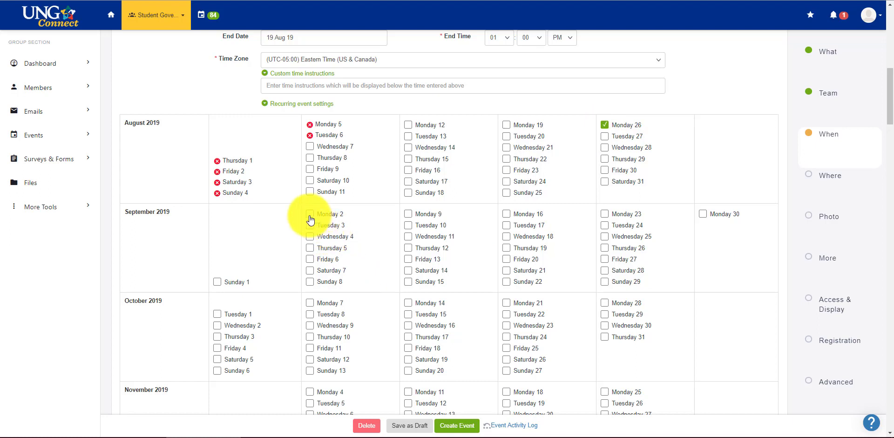
click(408, 215)
click(506, 215)
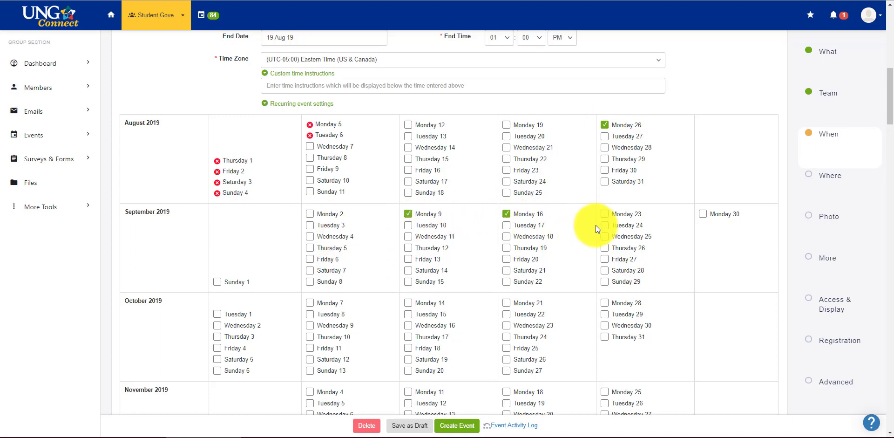
click(604, 214)
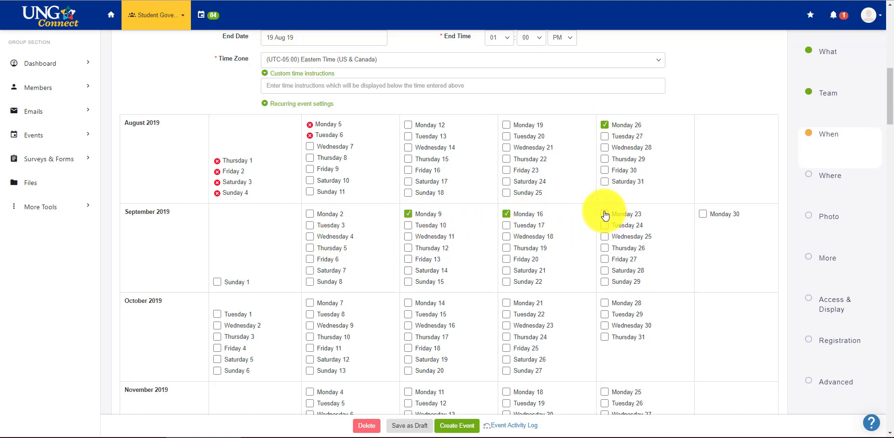
click(310, 303)
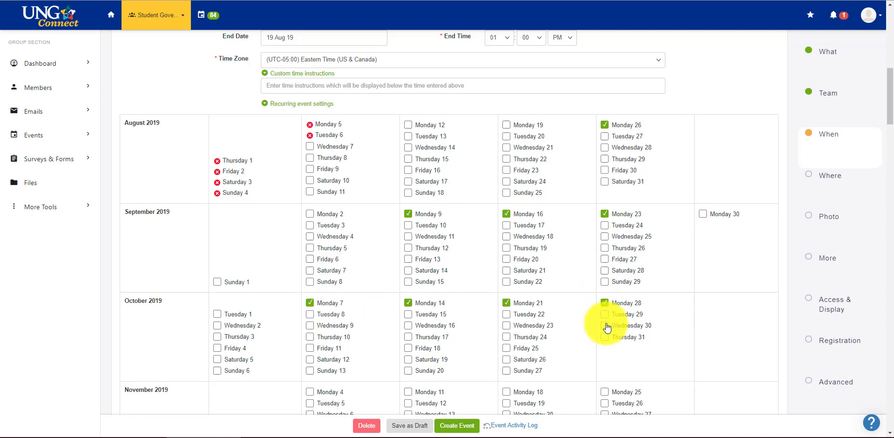
click(319, 105)
click(322, 107)
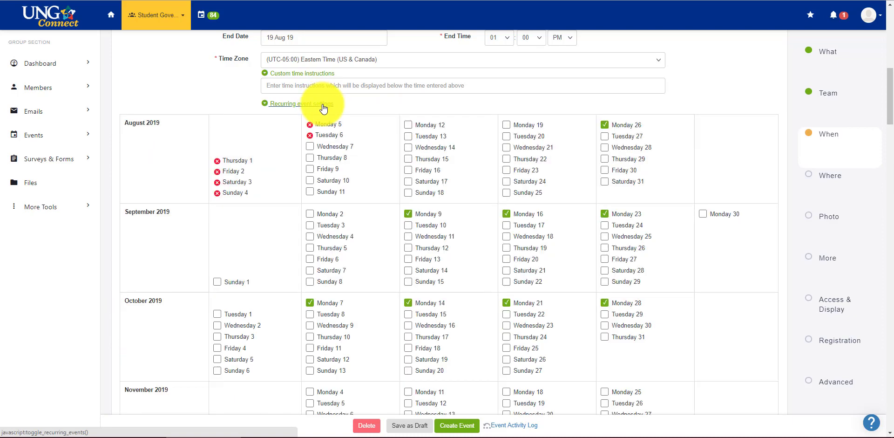
click(324, 108)
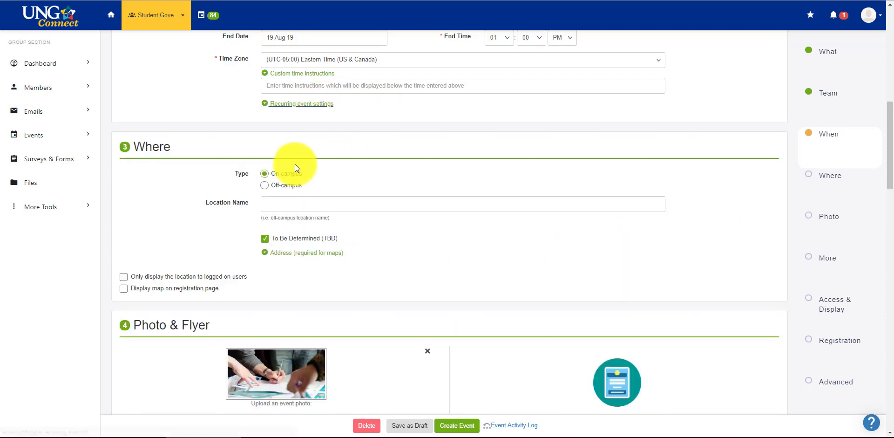
Try SRC, Room 503 as the location name, then clear it.
click(288, 202)
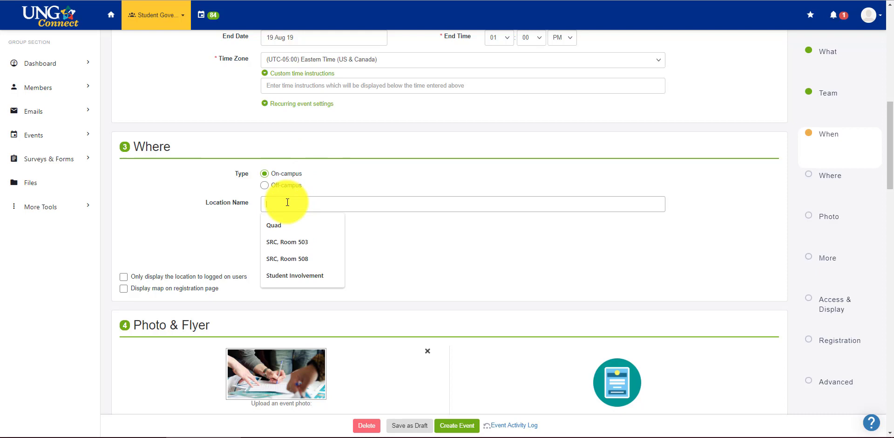
text(S)
key(Down)
key(Return)
drag(307, 202, 207, 199)
key(BackSpace)
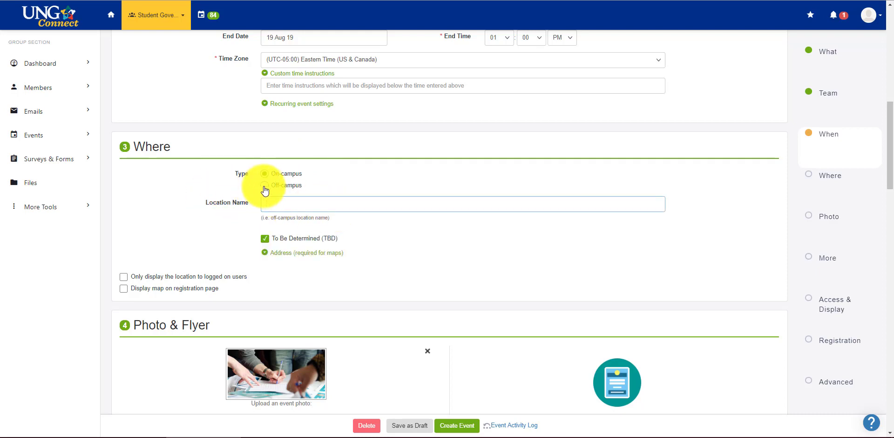
Make the event off-campus at Fox's Pizza, with a registration-page map, visible only to logged-on users.
click(263, 185)
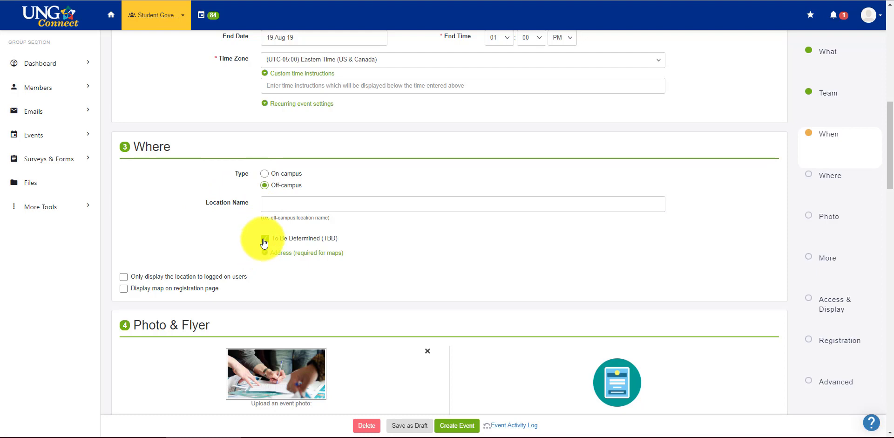
click(276, 202)
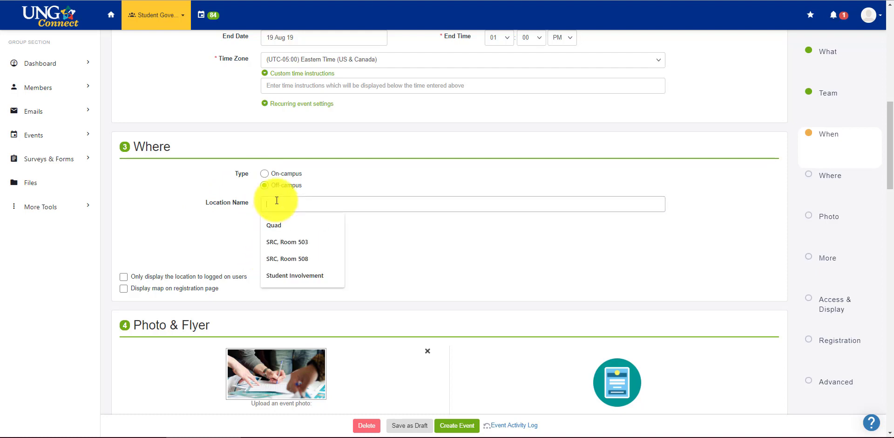
text(Fox's Pizza)
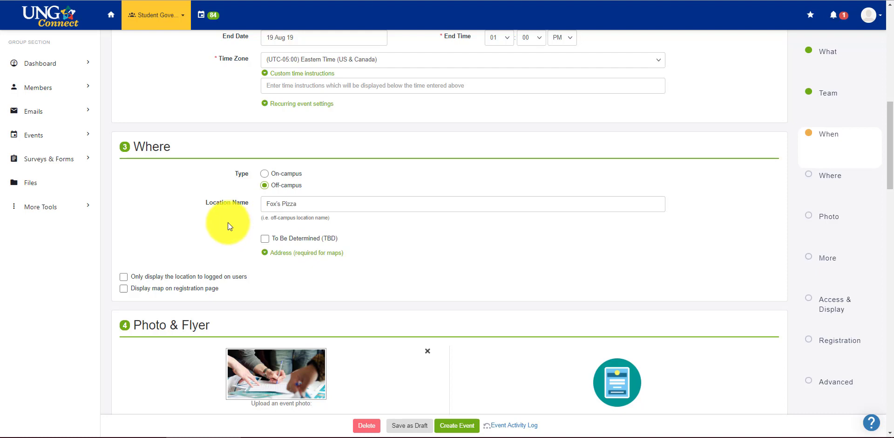
click(123, 290)
click(124, 277)
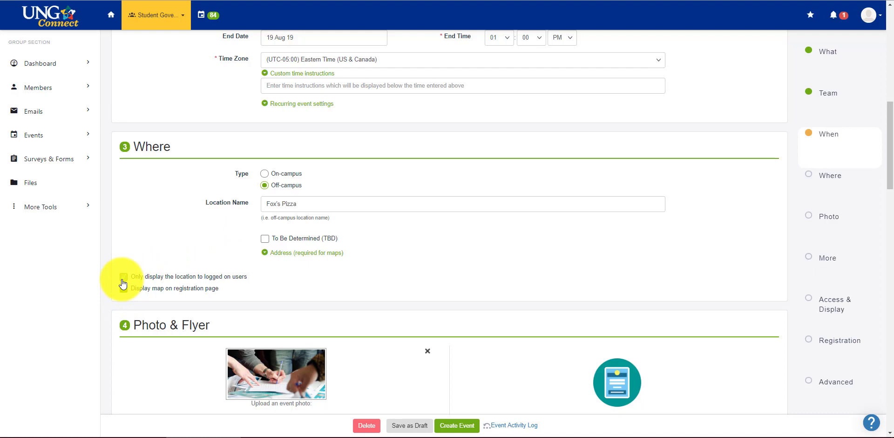
Open and hide the Address fields, then revisit the Fox's Pizza location entry.
click(285, 254)
click(282, 280)
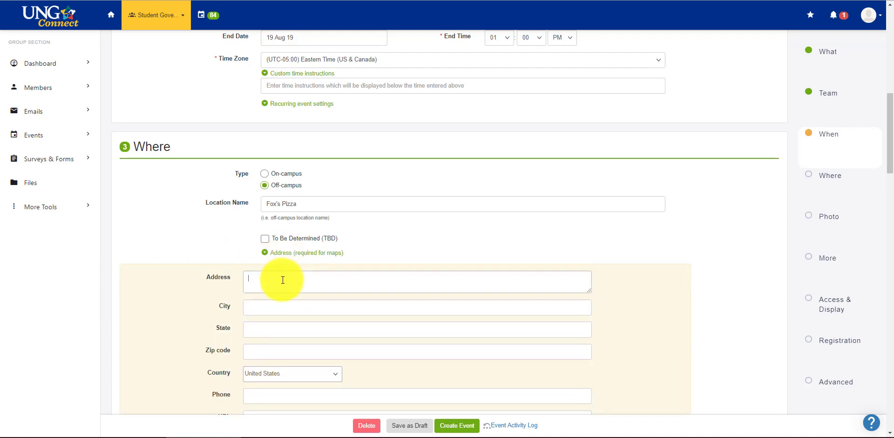
scroll(163, 254, down, 1)
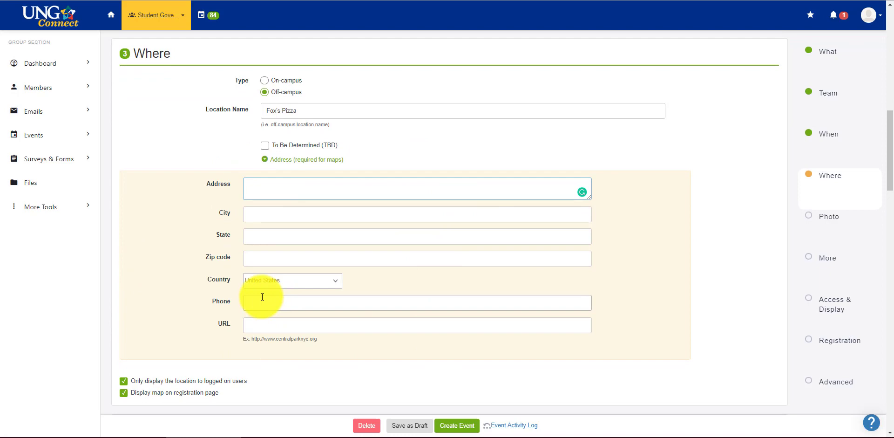
click(302, 160)
drag(297, 111, 295, 69)
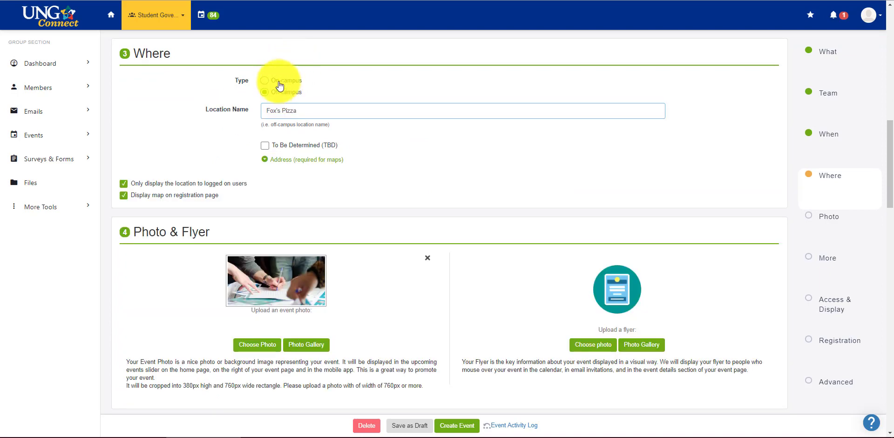
click(279, 80)
drag(313, 114, 226, 113)
scroll(113, 225, down, 2)
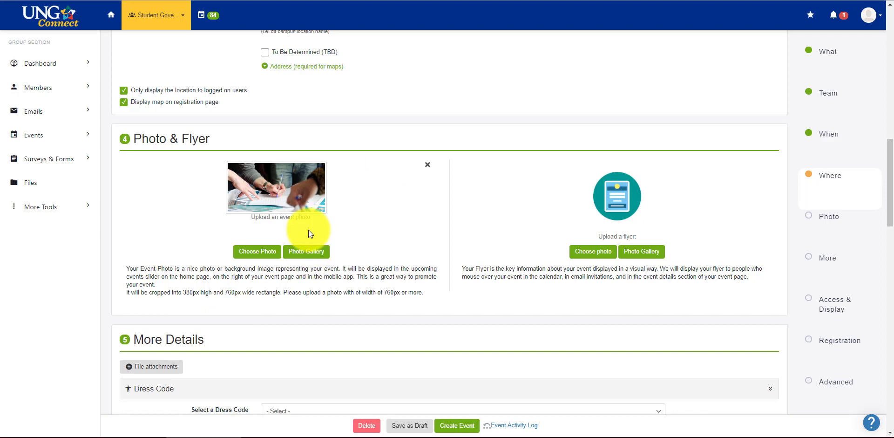
click(244, 251)
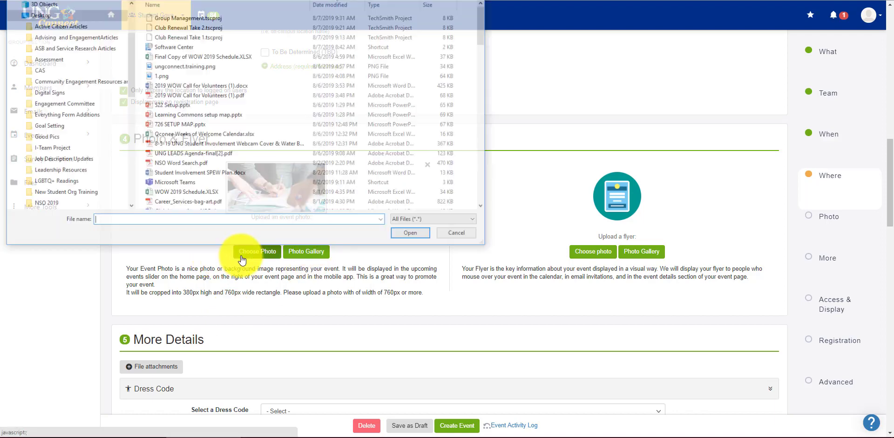
click(459, 236)
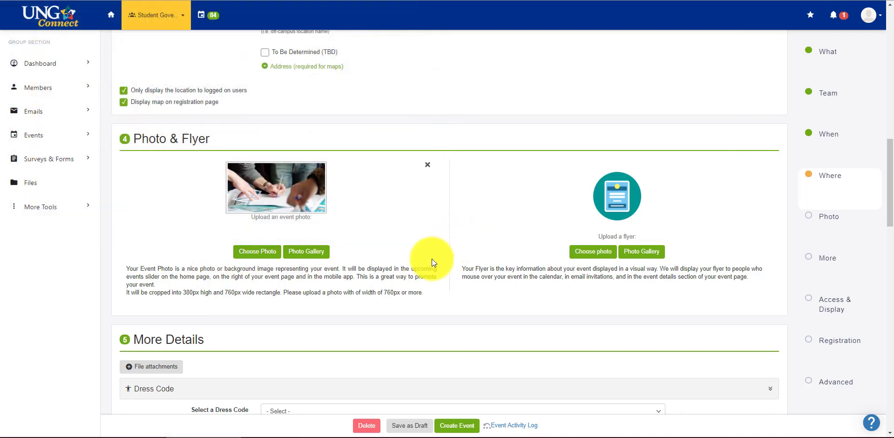
click(320, 251)
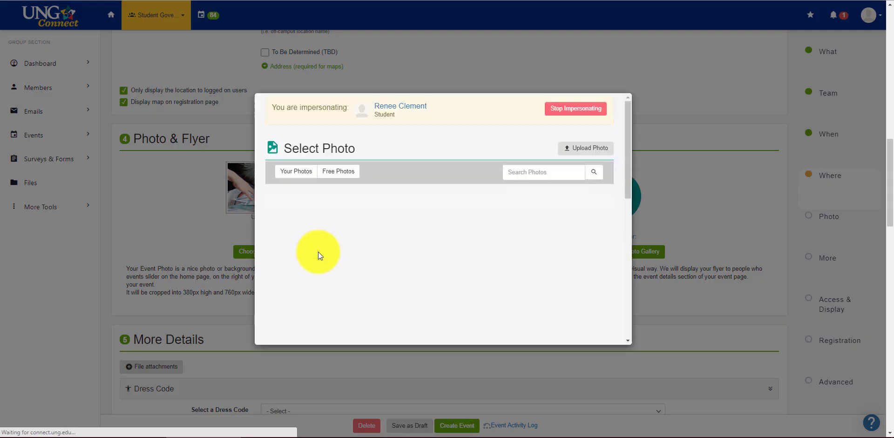
click(338, 171)
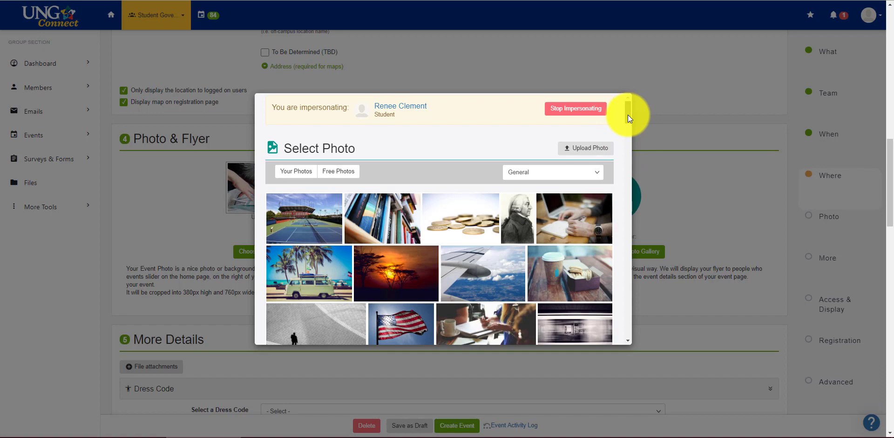
mouse_move(628, 114)
mouse_down()
mouse_move(627, 158)
mouse_move(630, 108)
mouse_up()
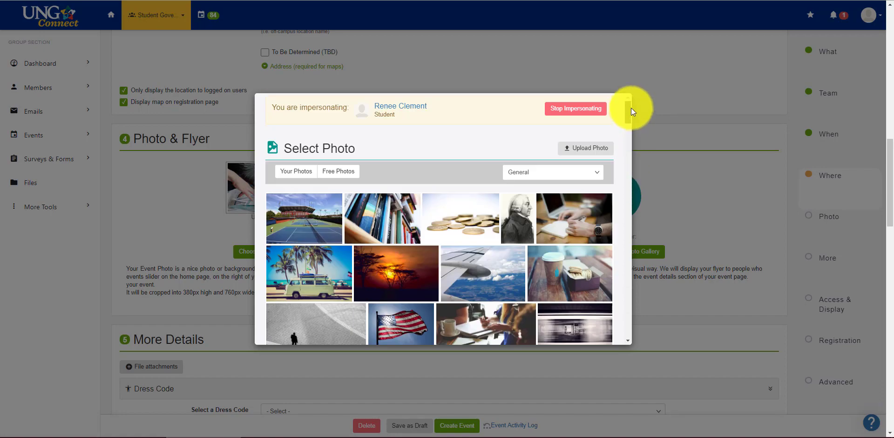
click(650, 166)
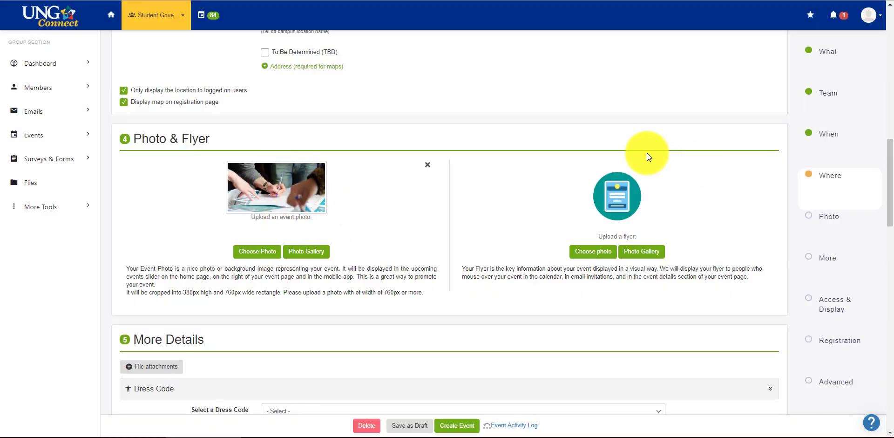
Leave Dress Code unset, tick Food Provided, and type then delete a 'pizza' food note.
scroll(390, 232, down, 3)
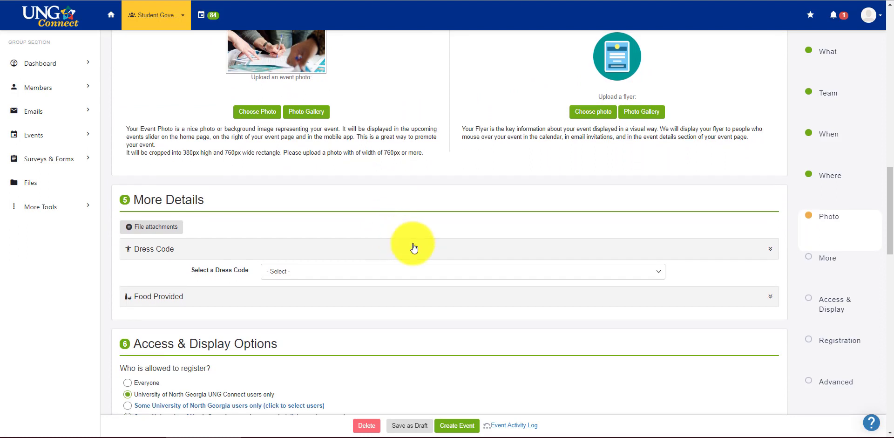
click(372, 273)
click(373, 274)
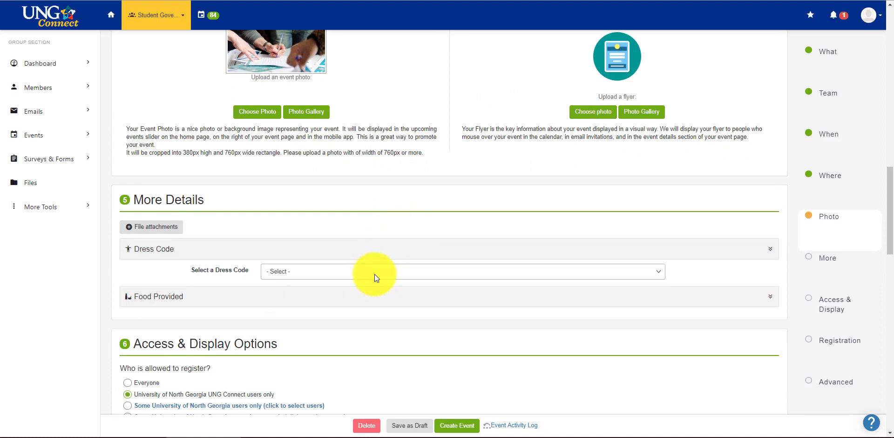
click(713, 303)
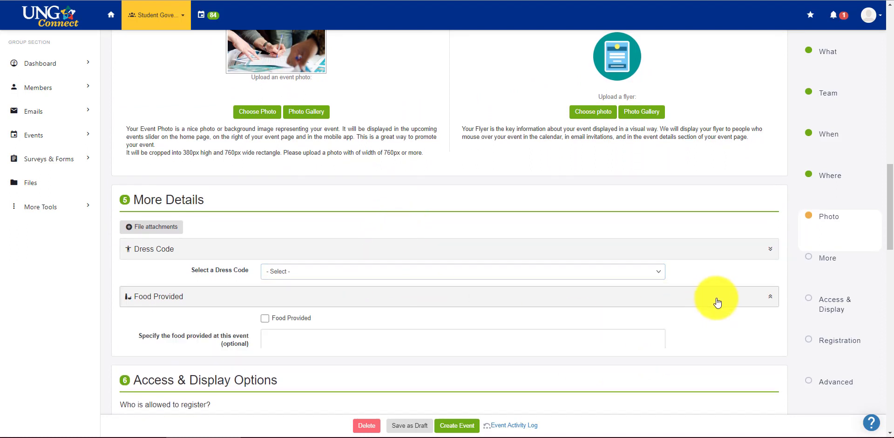
click(270, 320)
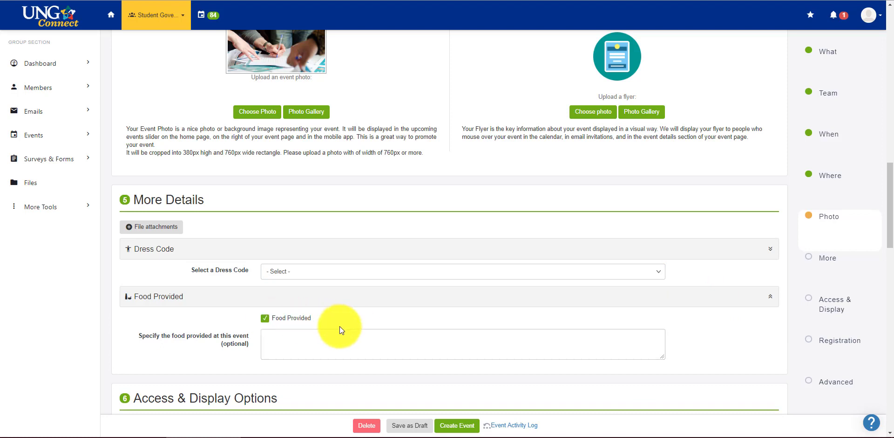
click(319, 345)
text(pizza)
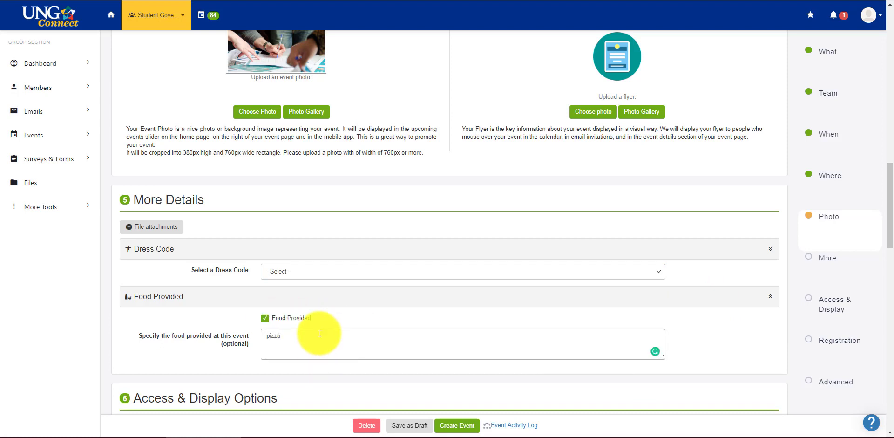
drag(299, 338, 232, 334)
key(BackSpace)
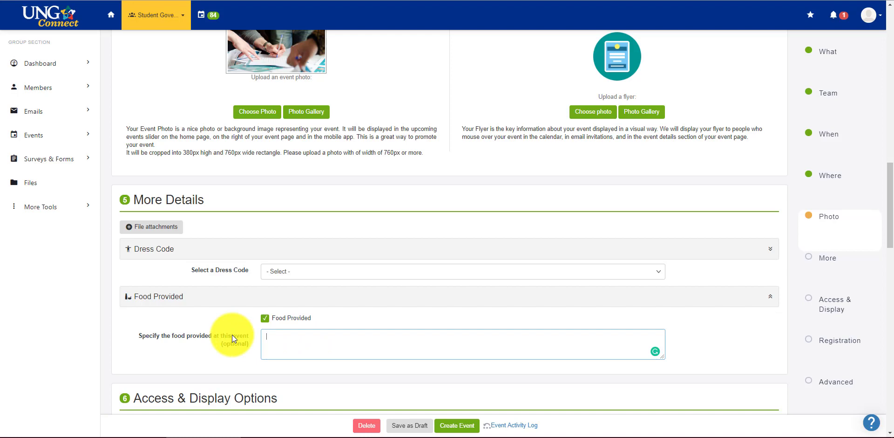
click(264, 318)
scroll(424, 325, down, 5)
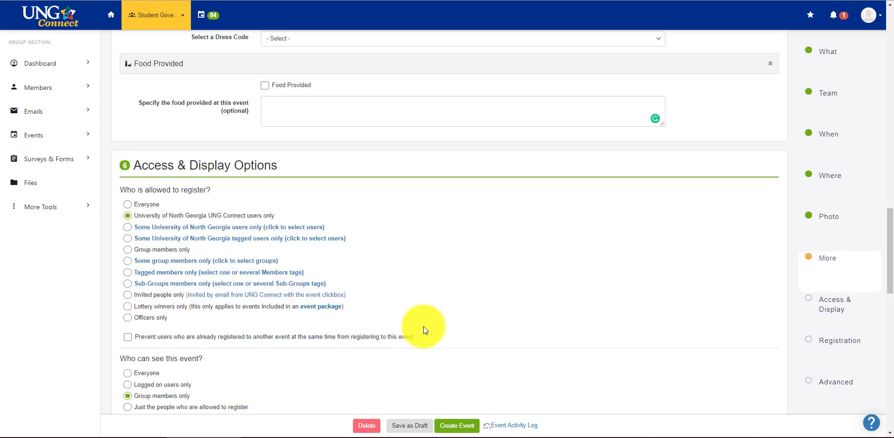
scroll(439, 338, down, 1)
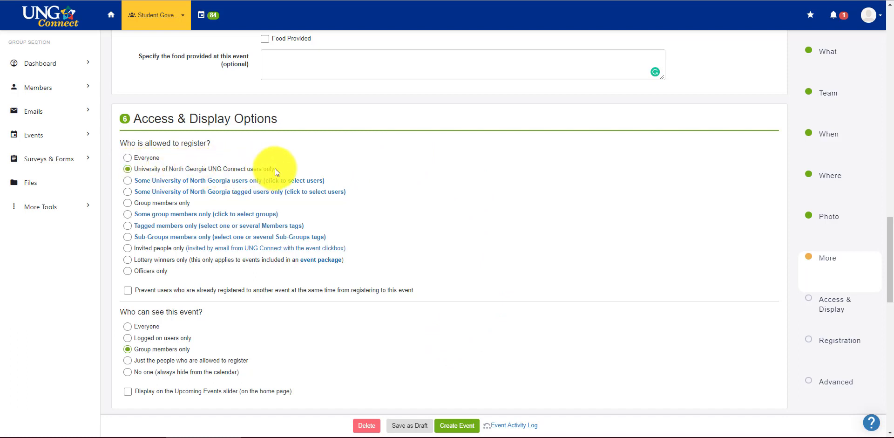
click(147, 159)
click(140, 169)
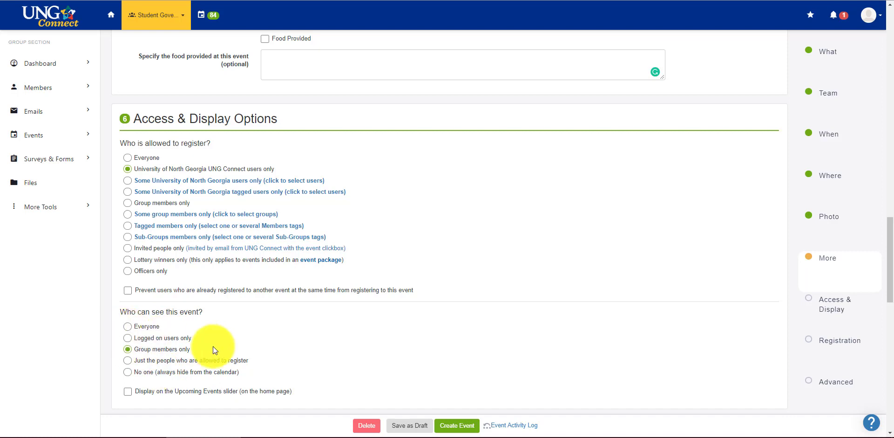
scroll(323, 352, down, 1)
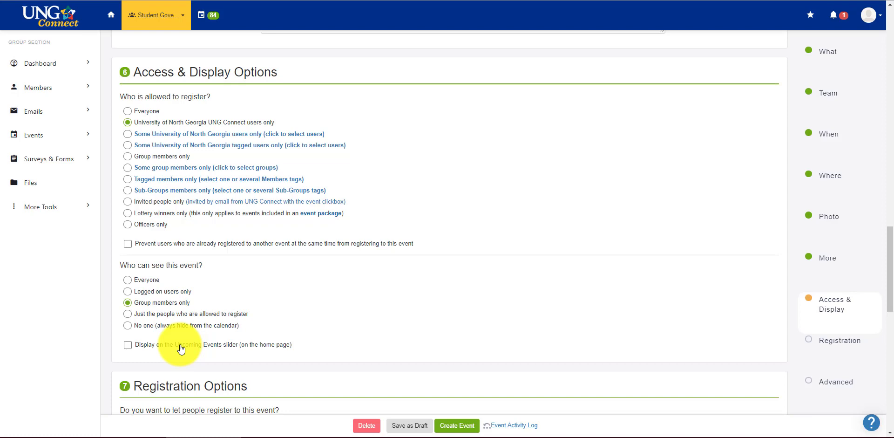
Switch 'Let people register' to Yes and back to No.
scroll(180, 345, down, 2)
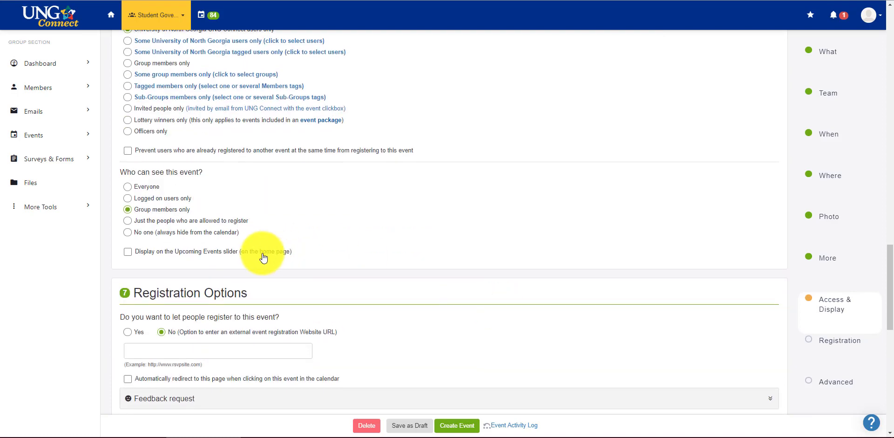
scroll(313, 264, down, 1)
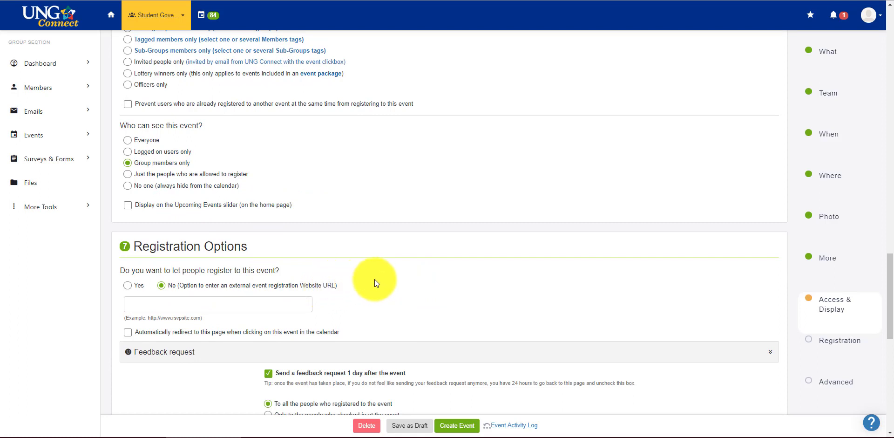
scroll(396, 274, down, 1)
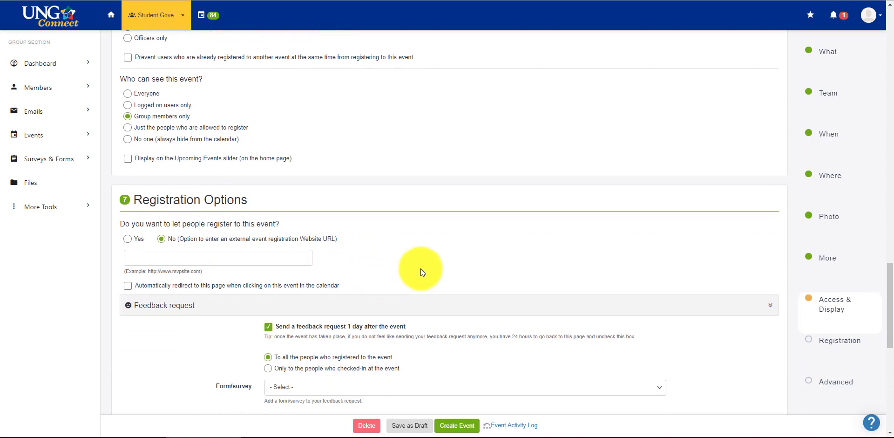
click(128, 240)
scroll(311, 334, down, 1)
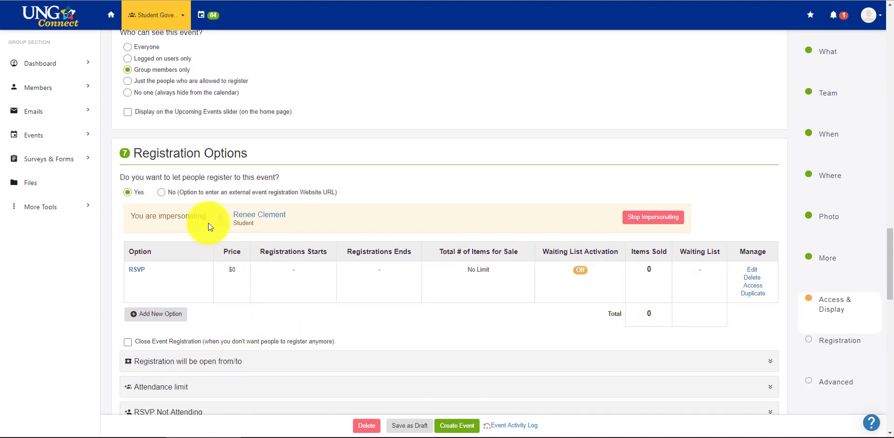
click(162, 193)
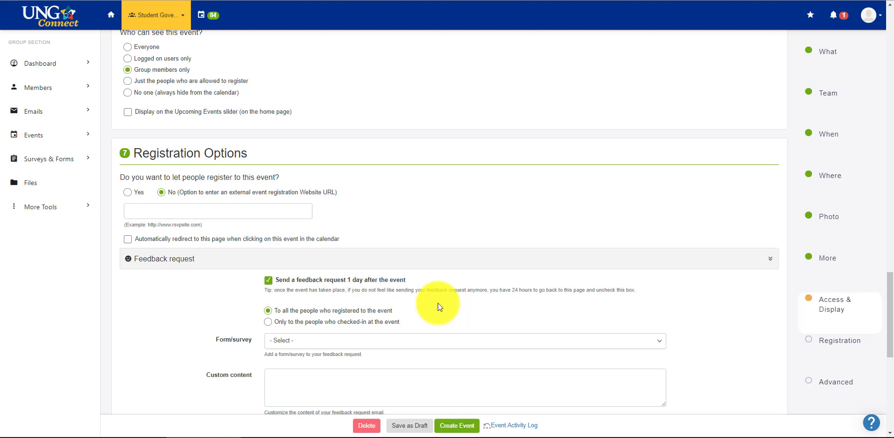
Attach no feedback form and untick 'Send a feedback request 1 day after the event'.
scroll(211, 328, down, 2)
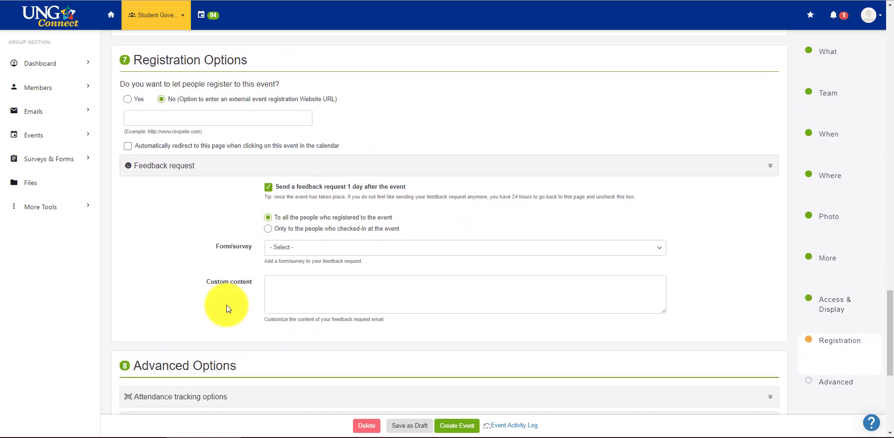
click(311, 250)
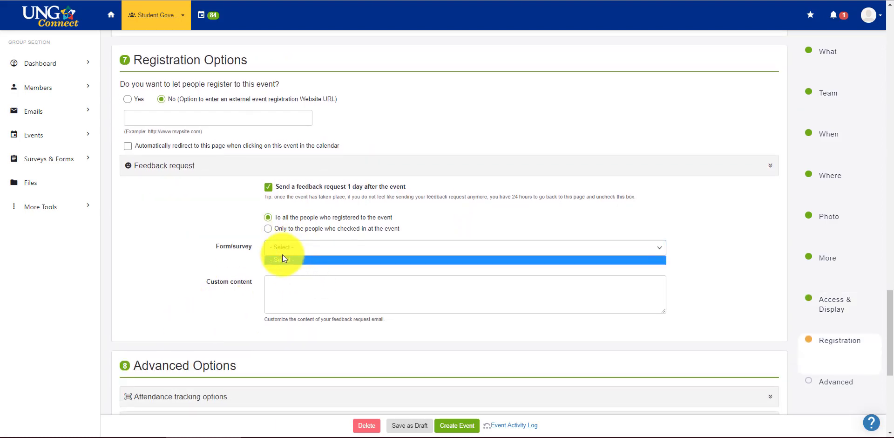
click(235, 266)
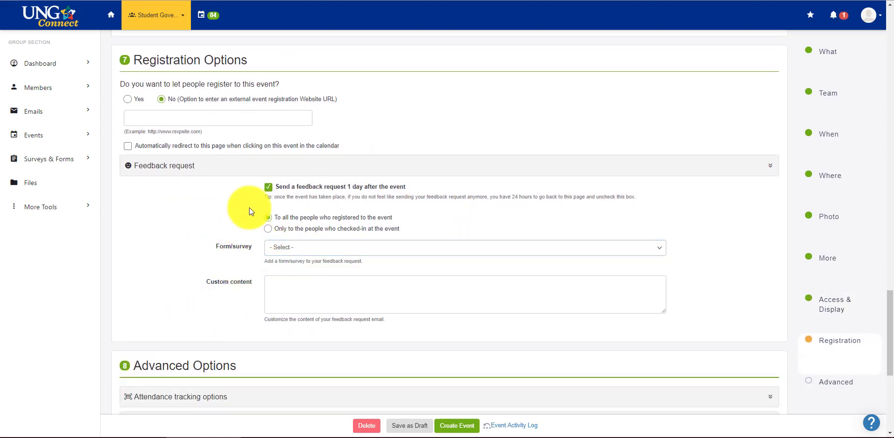
click(263, 187)
scroll(217, 243, down, 5)
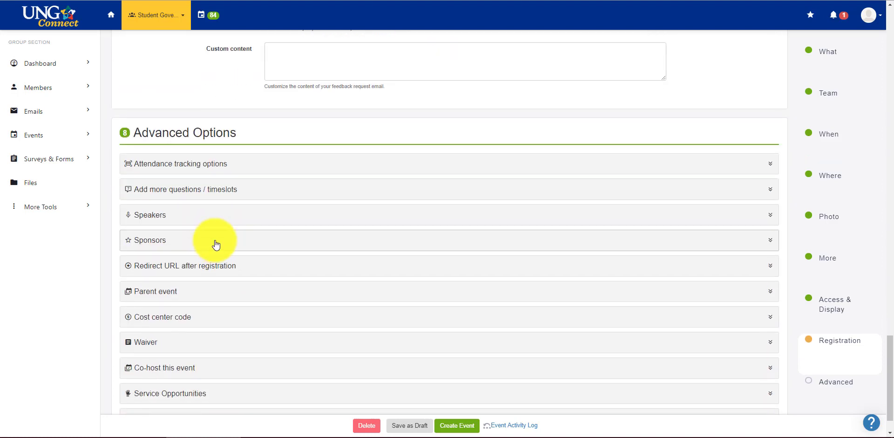
click(212, 167)
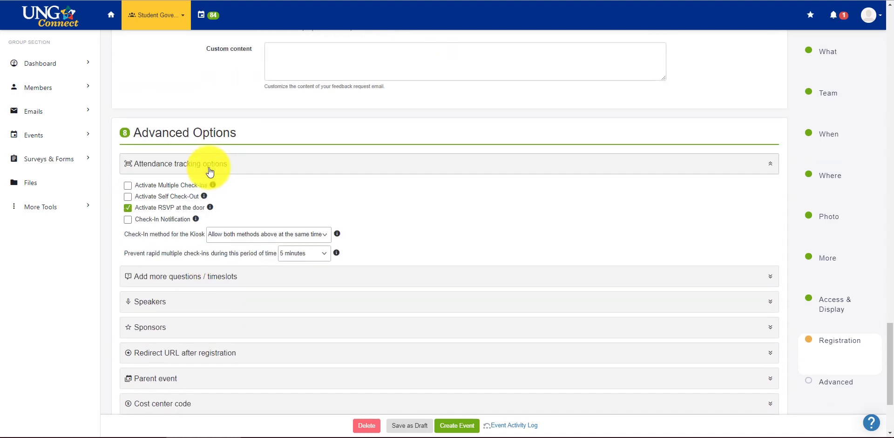
click(209, 169)
click(213, 193)
click(214, 195)
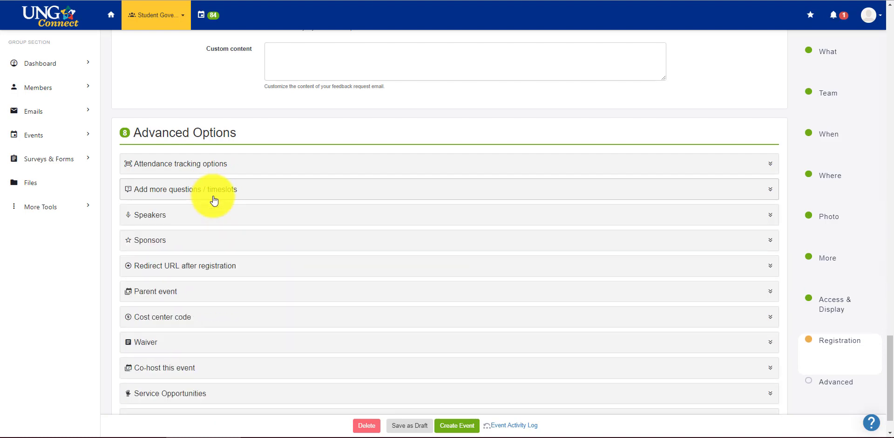
click(227, 216)
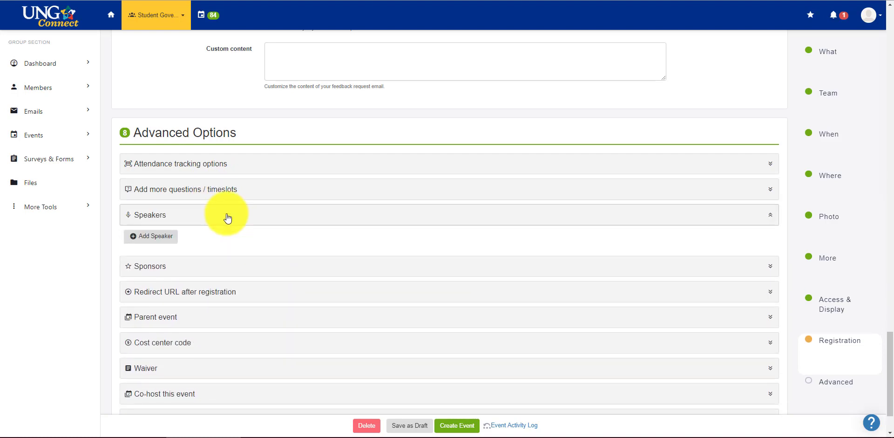
click(228, 217)
click(221, 238)
scroll(246, 235, down, 2)
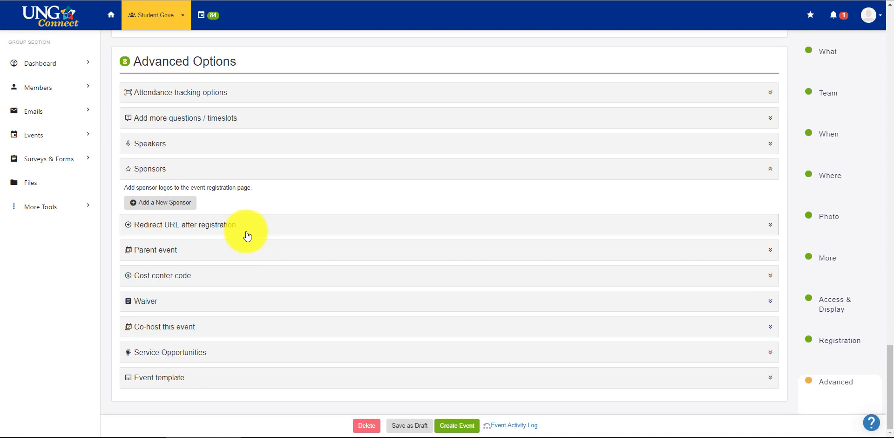
click(228, 230)
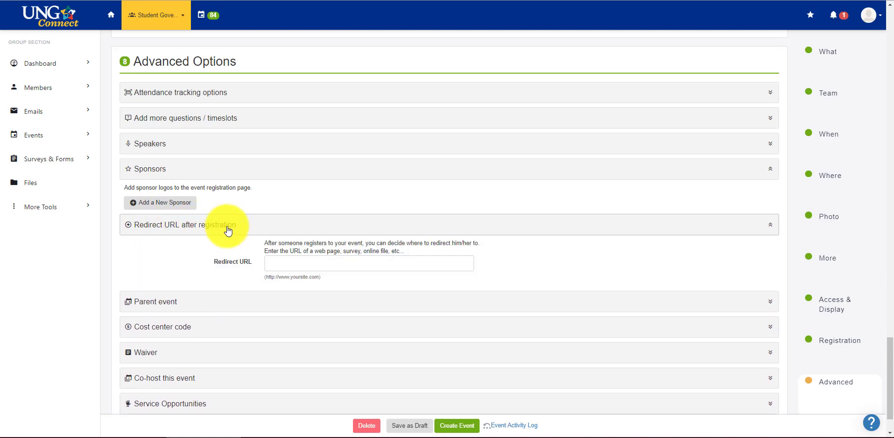
click(219, 226)
click(149, 203)
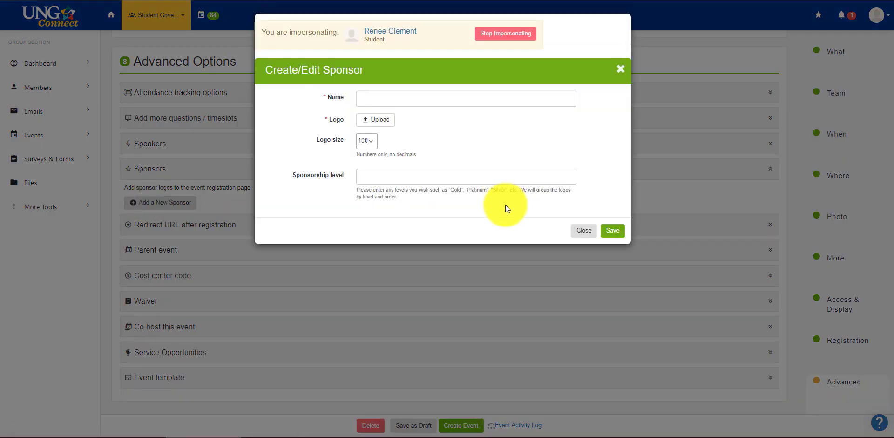
click(591, 231)
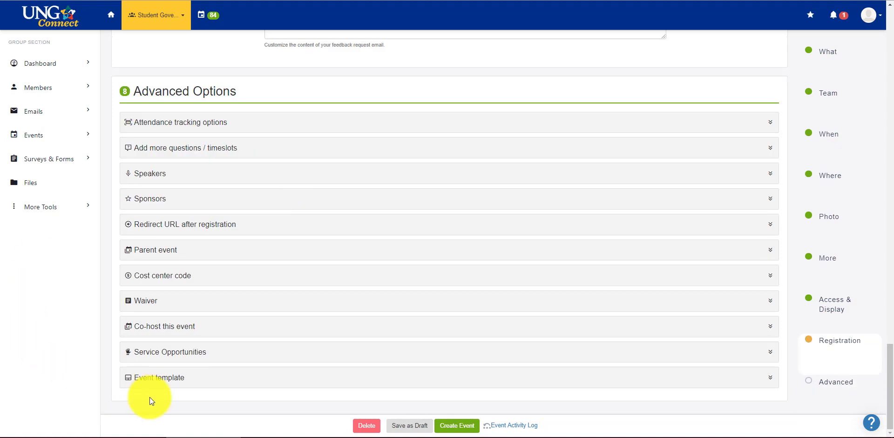
click(192, 326)
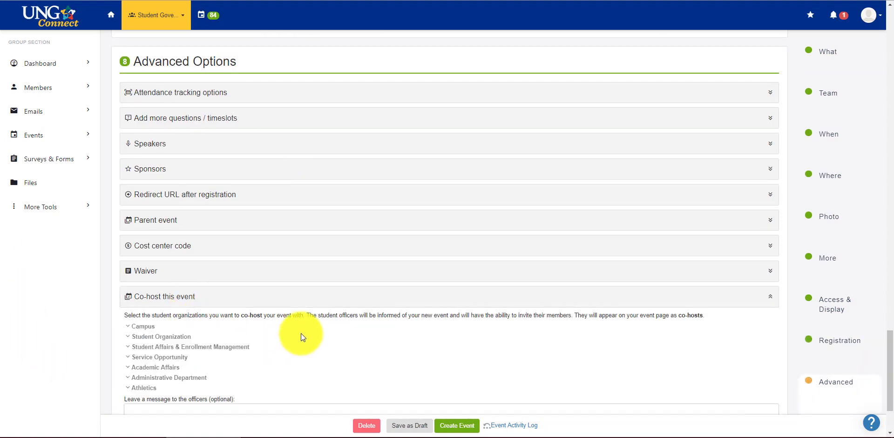
scroll(301, 333, down, 2)
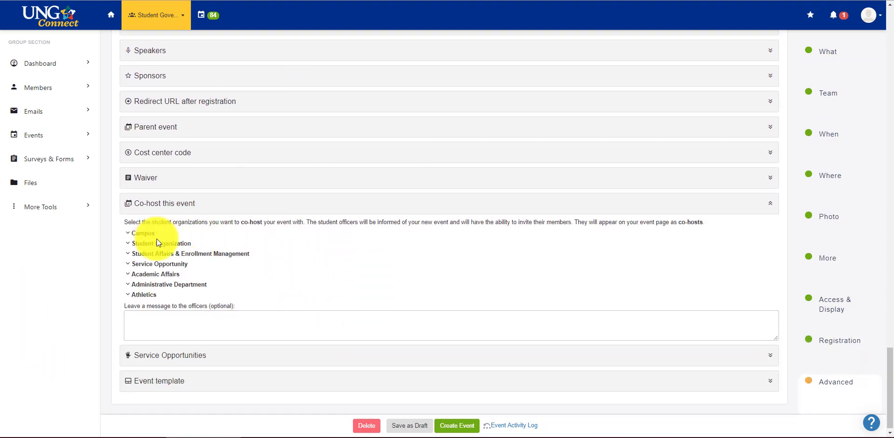
click(157, 242)
scroll(325, 311, down, 1)
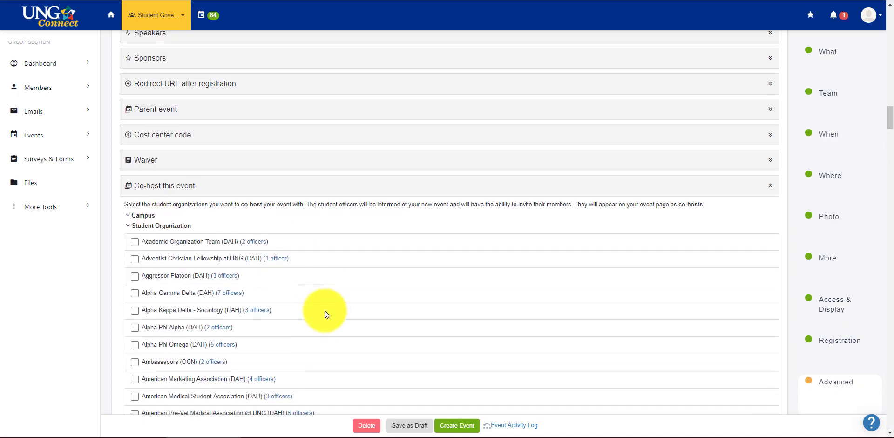
scroll(325, 310, down, 6)
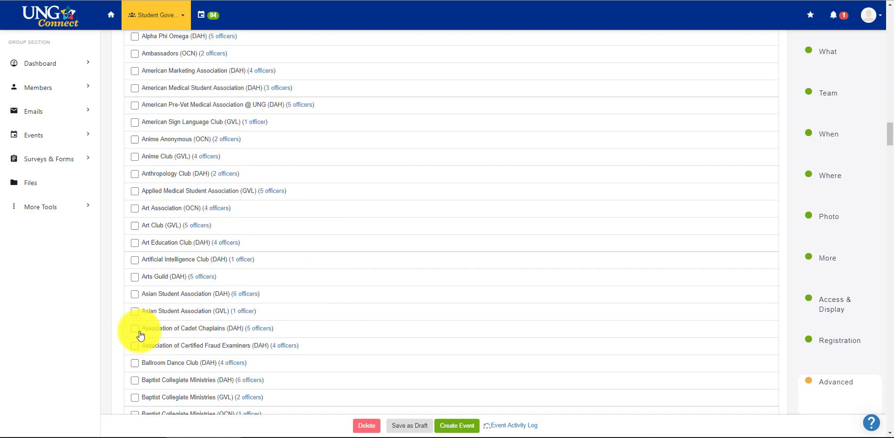
scroll(255, 348, up, 4)
scroll(255, 353, up, 4)
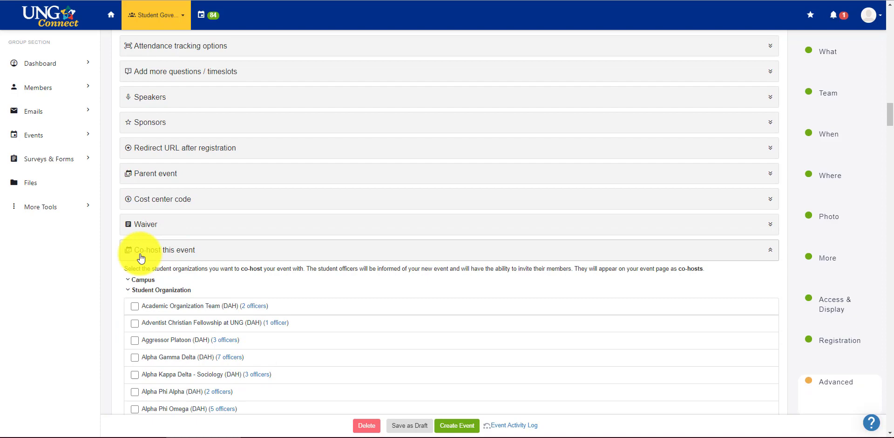
click(144, 290)
scroll(140, 283, down, 1)
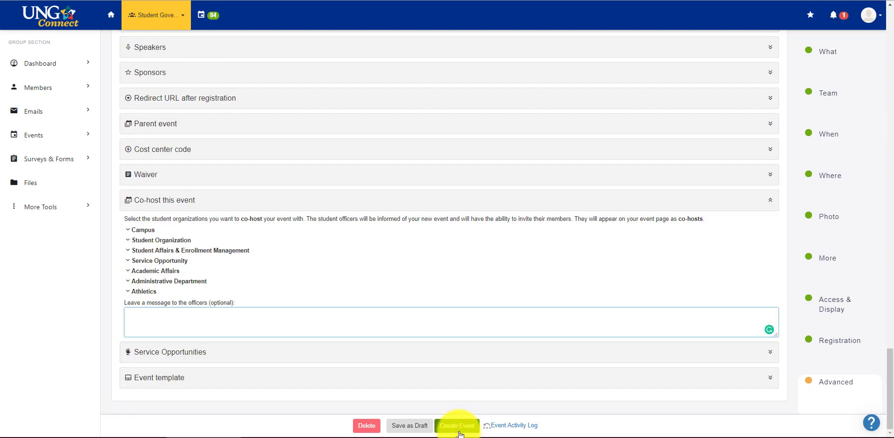
Create the event, then set campus to Oconee and sponsor to Student Government Association (OCN).
click(458, 425)
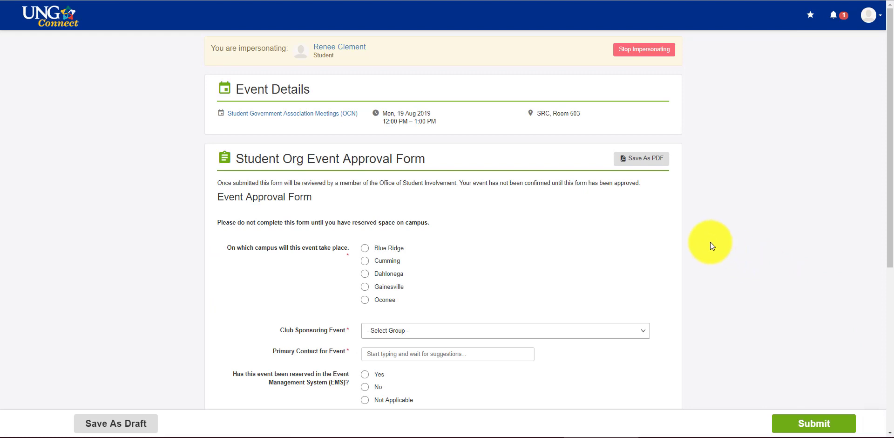
scroll(710, 242, down, 1)
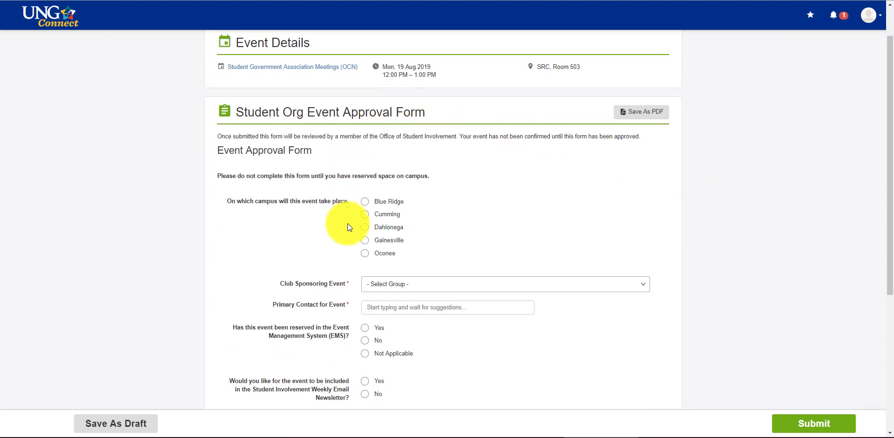
click(365, 254)
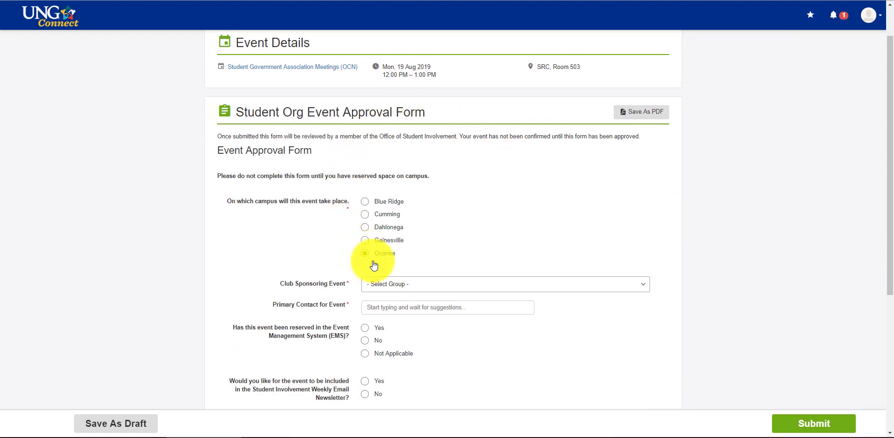
click(386, 282)
scroll(584, 214, down, 20)
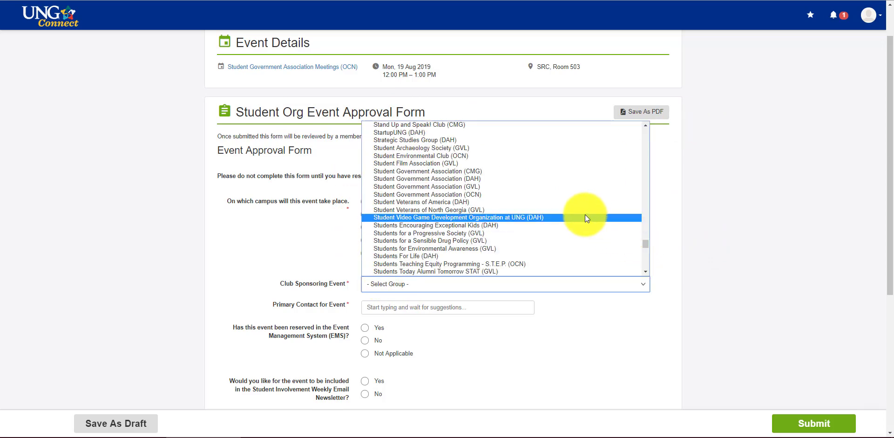
click(527, 194)
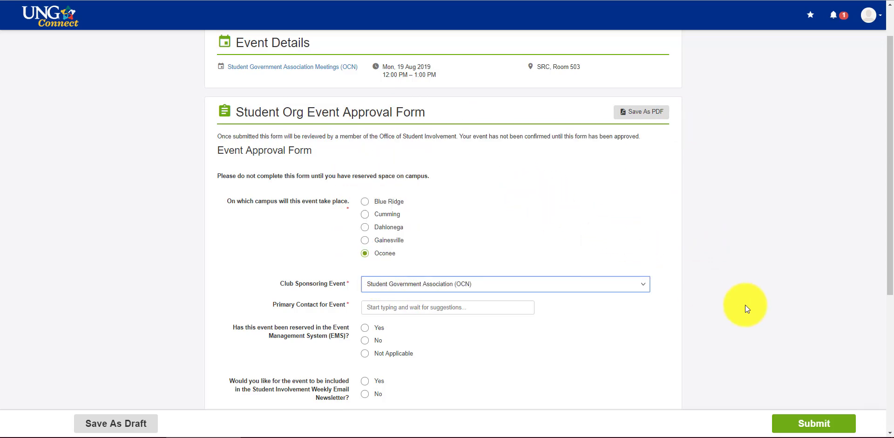
Enter the primary contact's name and pick the matching staff member.
click(400, 304)
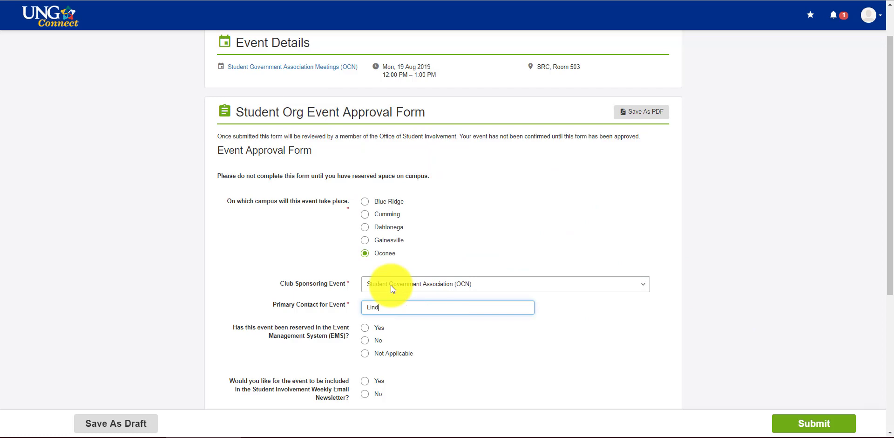
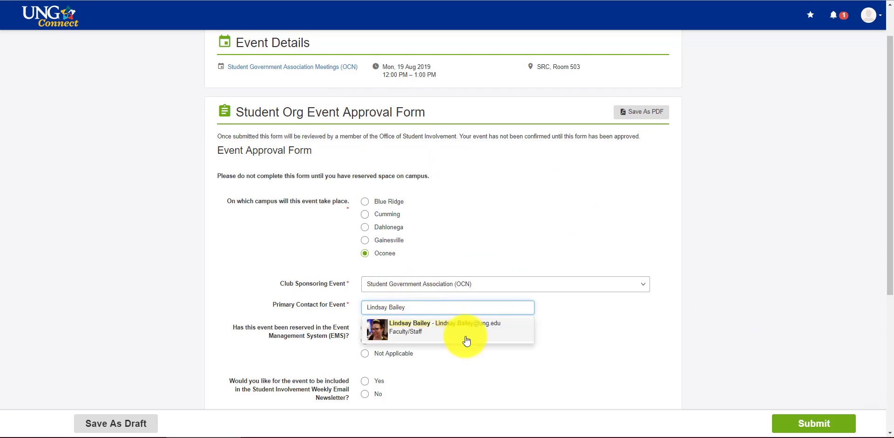
click(466, 340)
Answer Yes to the EMS reservation question and No to both Student Involvement newsletters, leaving Comments blank.
click(599, 324)
scroll(598, 326, down, 3)
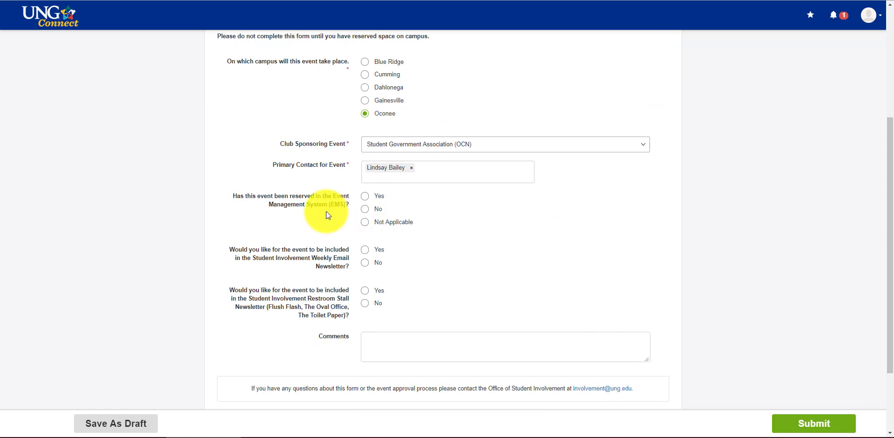
click(366, 198)
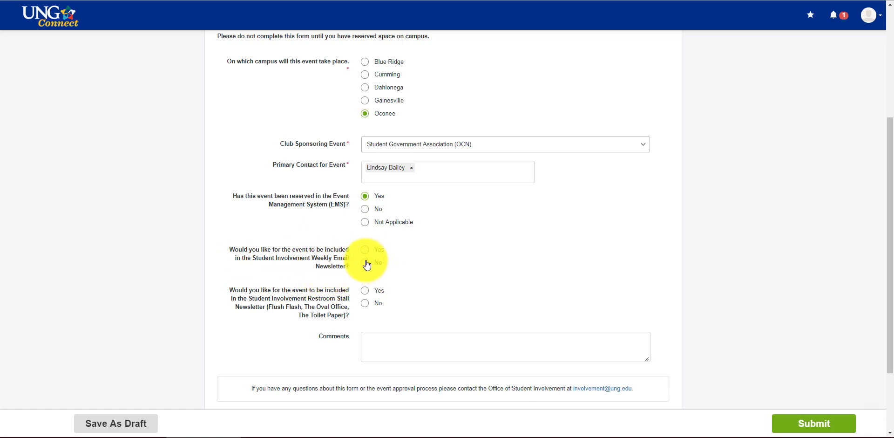
click(366, 263)
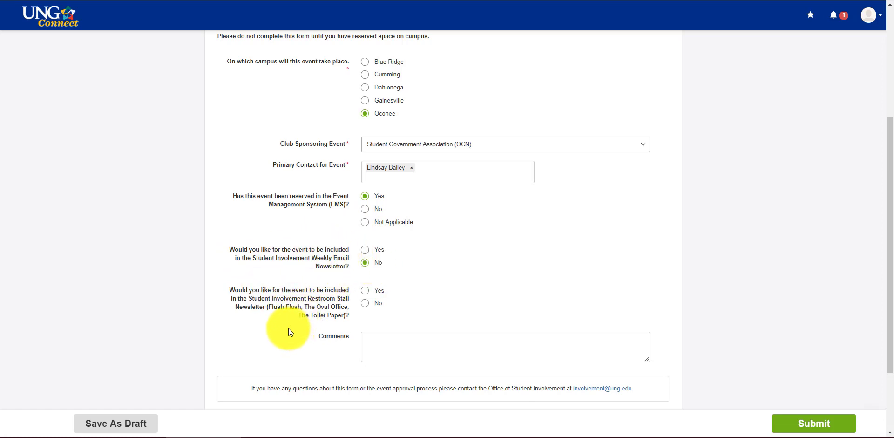
scroll(360, 308, down, 1)
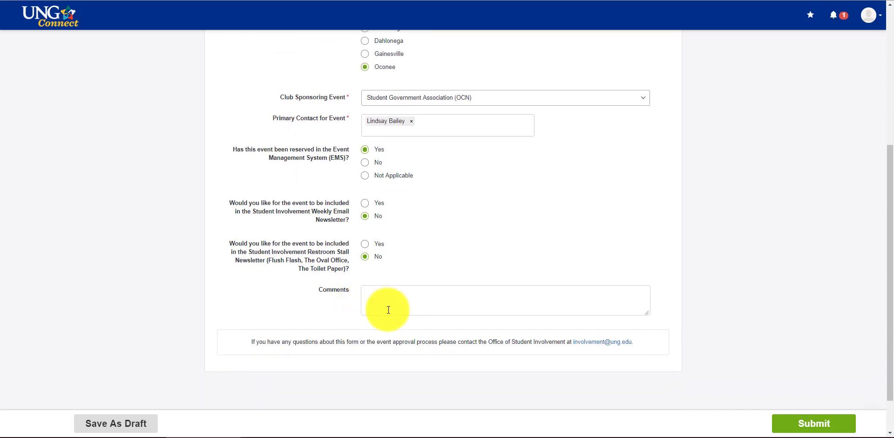
click(381, 303)
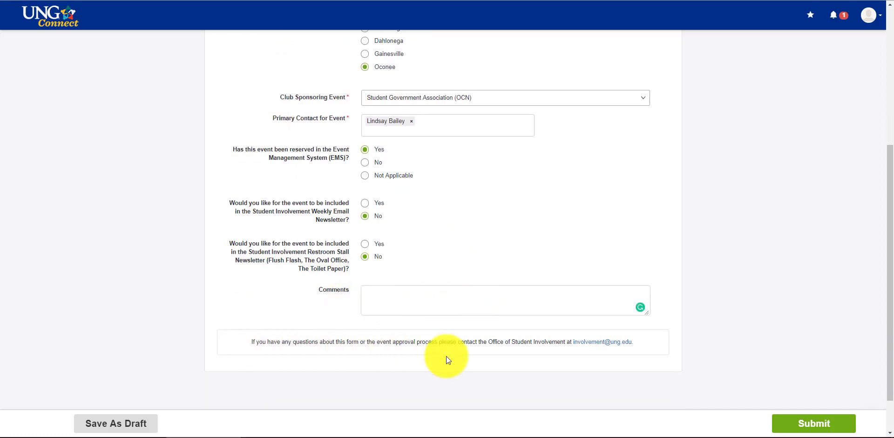